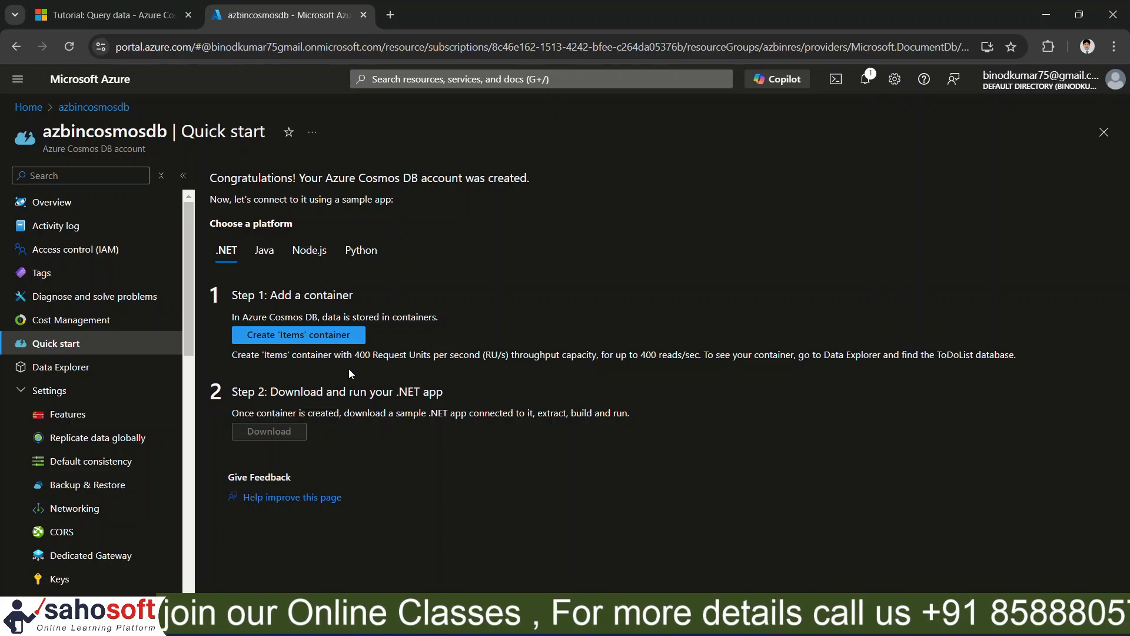
Open the Cosmos DB account's Data Explorer and dismiss the welcome video.
{"action": "left_click", "coordinate": [56, 372]}
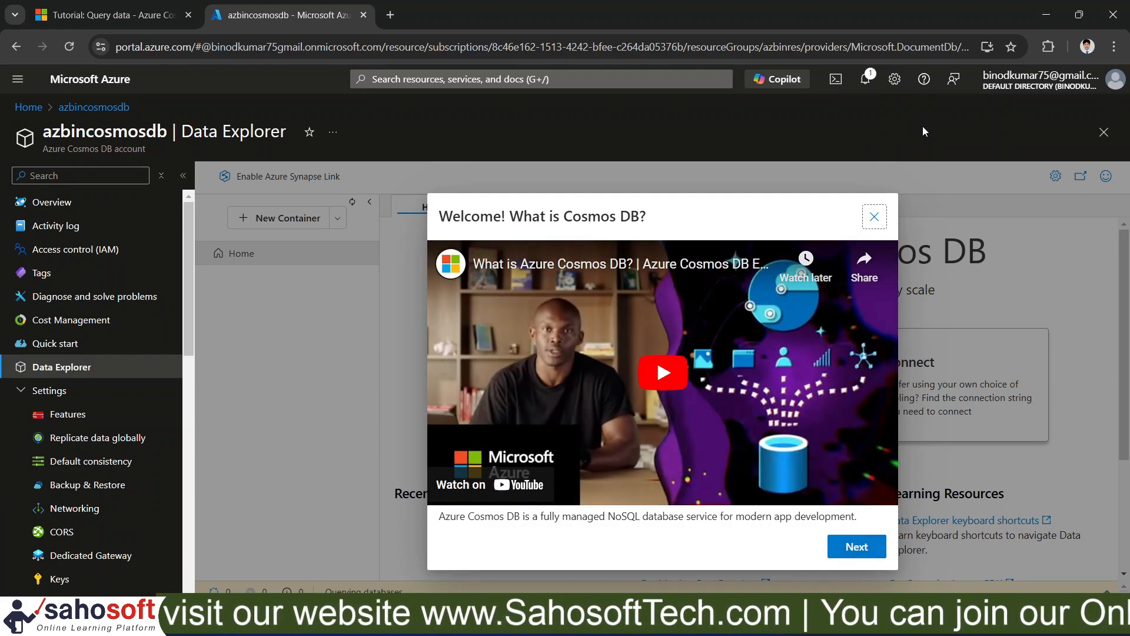
{"action": "left_click", "coordinate": [875, 217]}
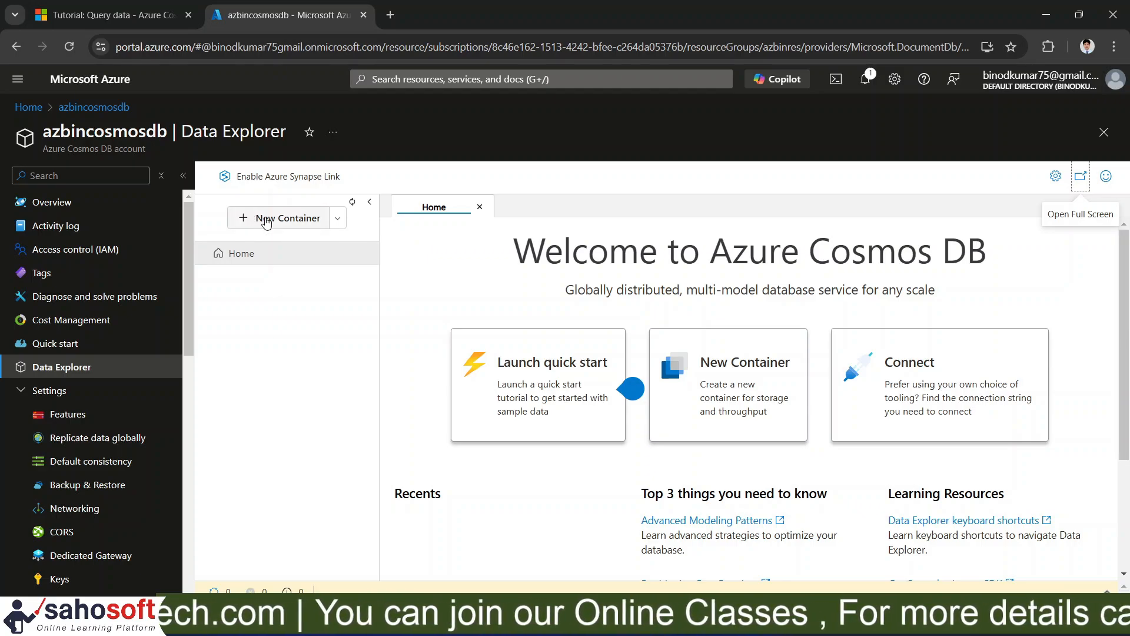
Start a new container in a new database MyFirstDB with throughput shared across containers and set to Manual.
{"action": "left_click", "coordinate": [337, 220]}
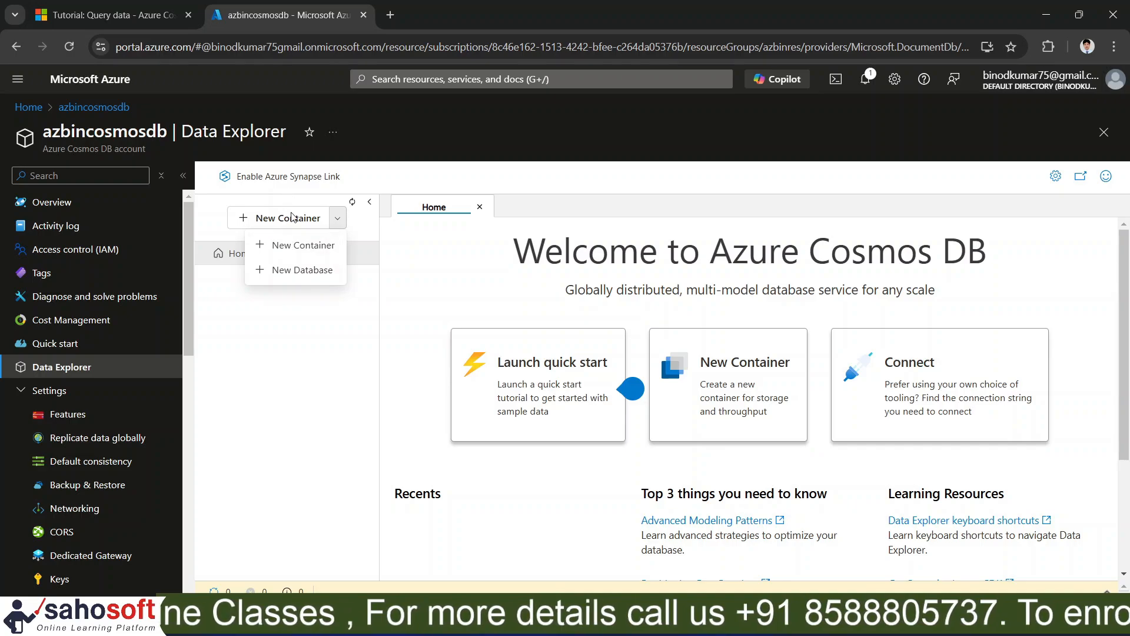
{"action": "left_click", "coordinate": [303, 246]}
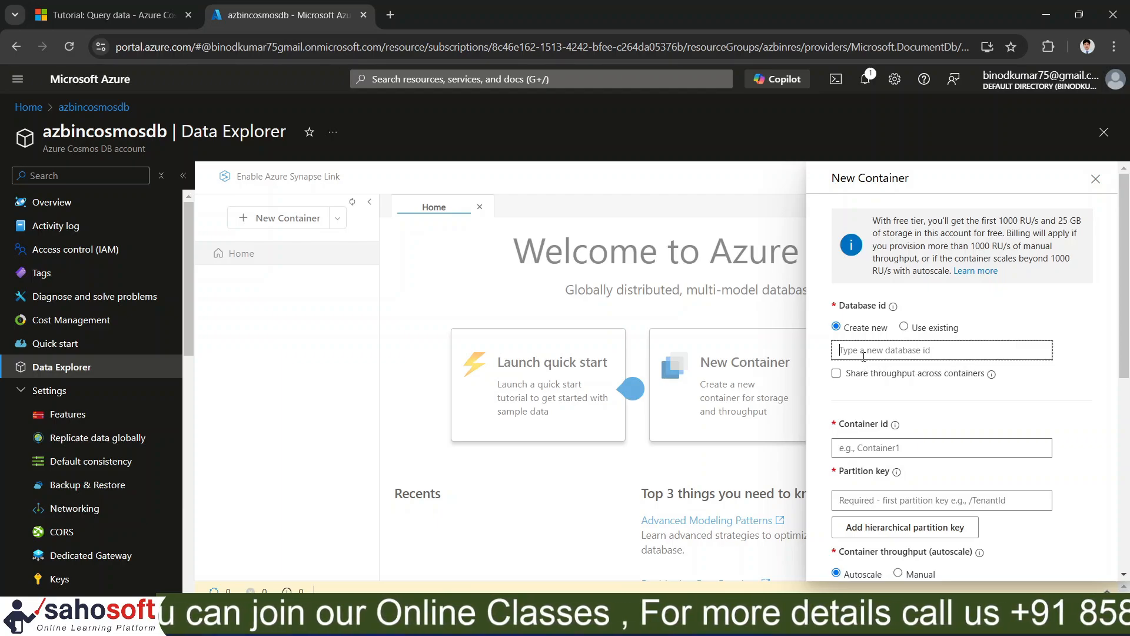
{"action": "type", "text": "MyFirstDB"}
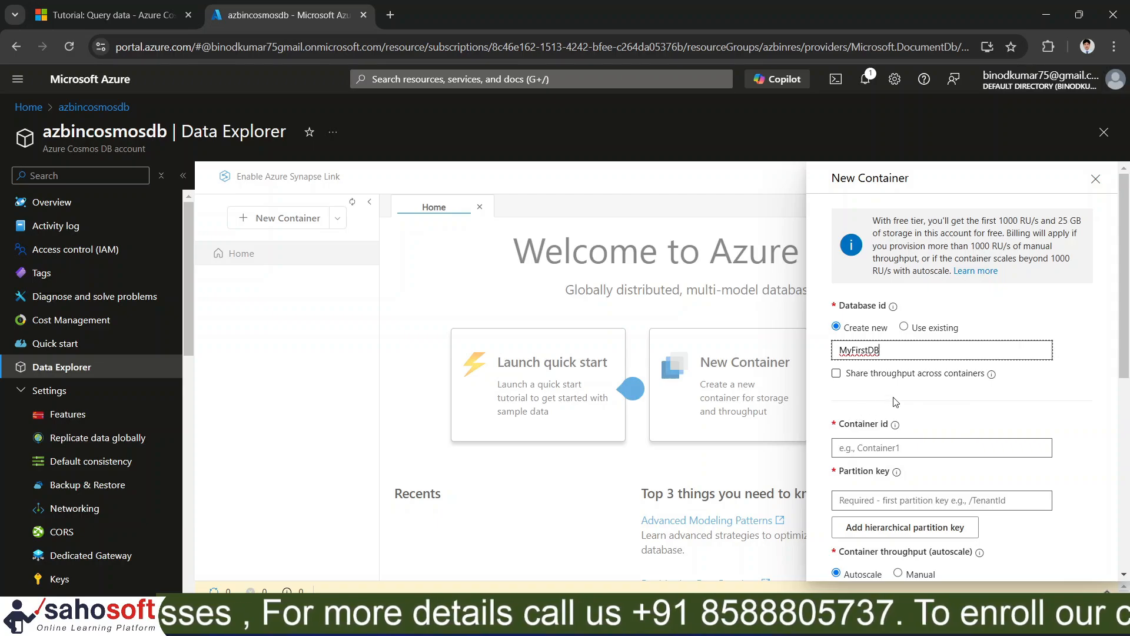
{"action": "left_click", "coordinate": [955, 379]}
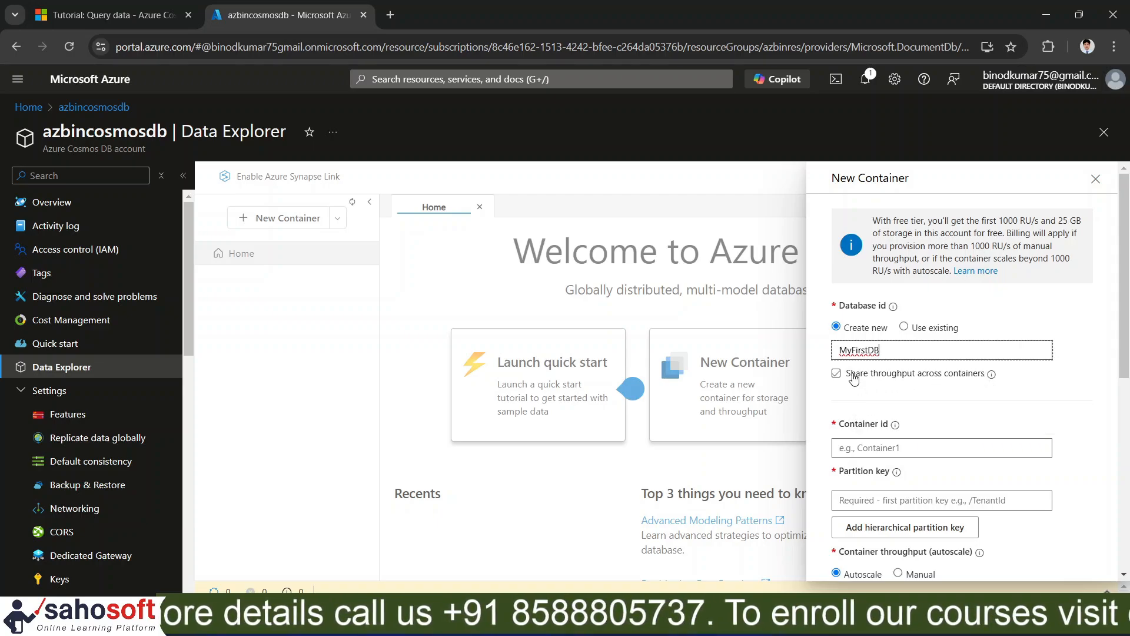
{"action": "left_click", "coordinate": [835, 374]}
{"action": "mouse_move", "coordinate": [991, 376]}
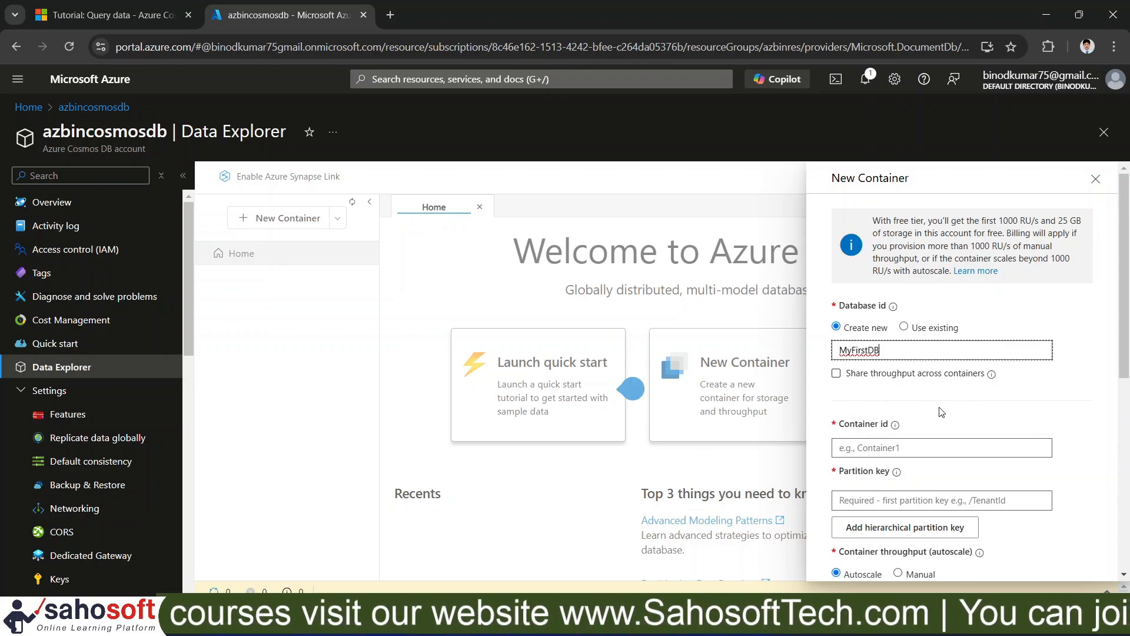
{"action": "left_click", "coordinate": [837, 375]}
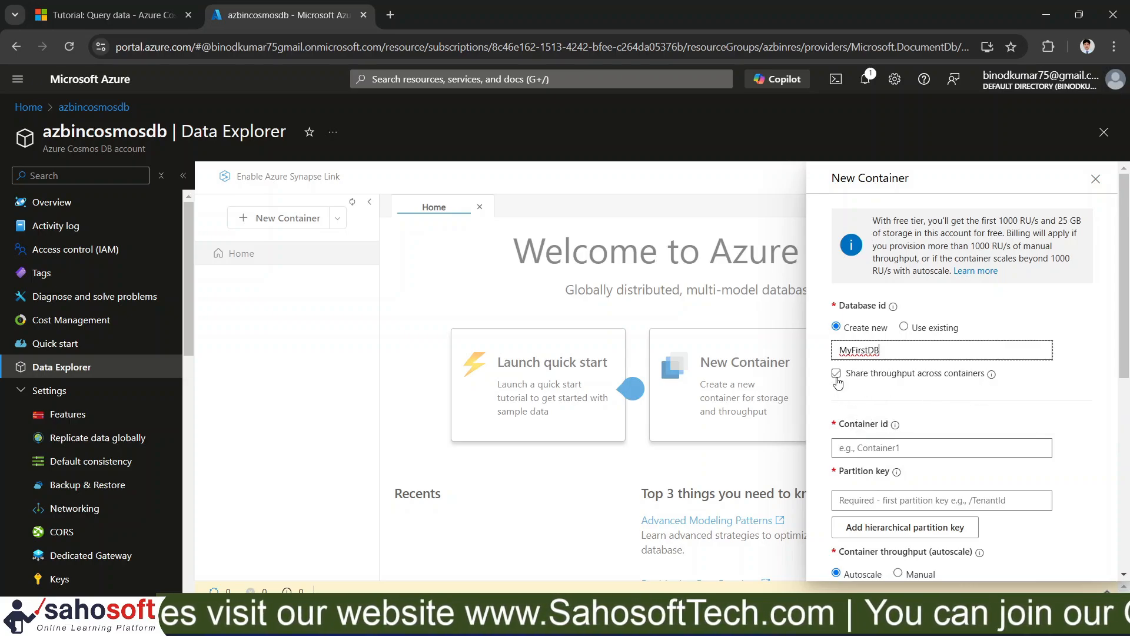
{"action": "left_click", "coordinate": [836, 377]}
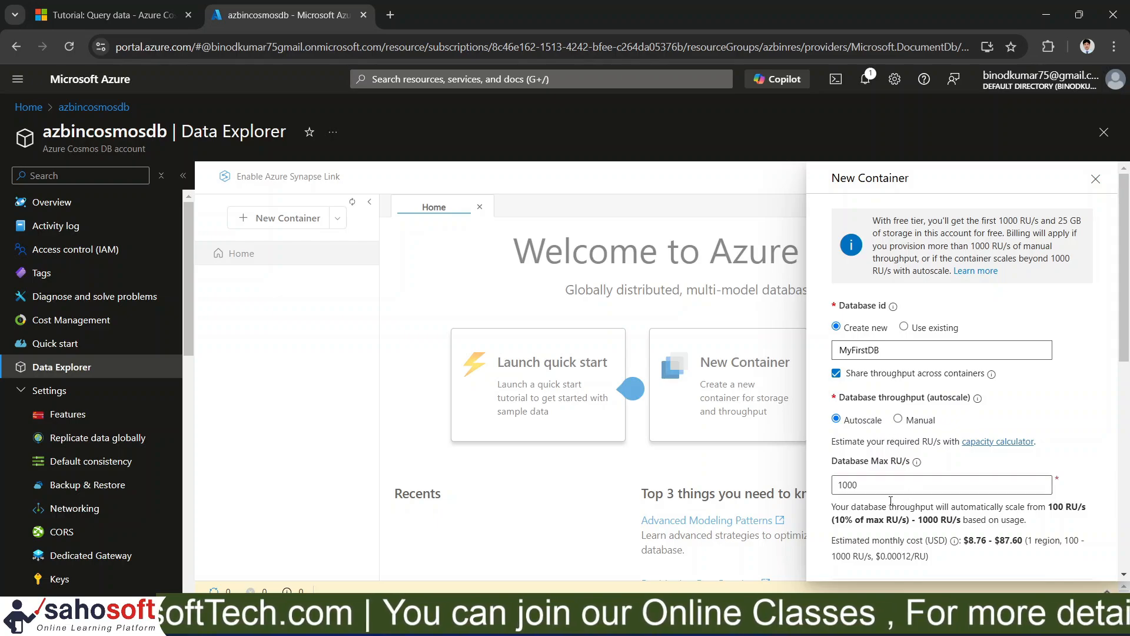
{"action": "left_click", "coordinate": [900, 420]}
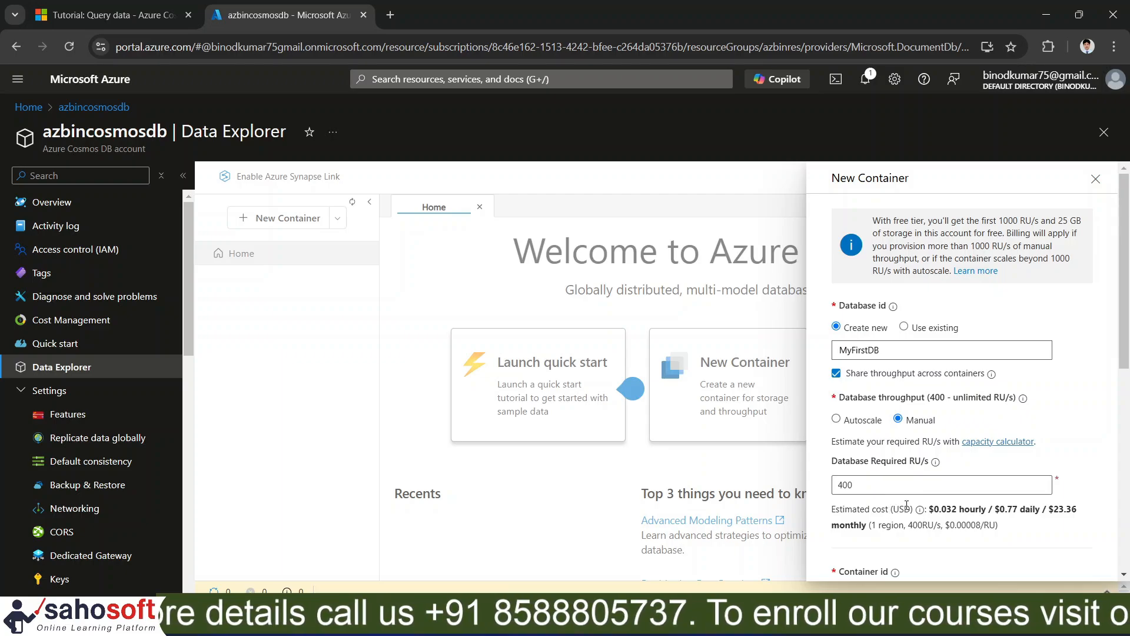
Enter table1 as the container id in the new container form.
{"action": "left_click_drag", "start_coordinate": [1124, 333], "coordinate": [1124, 379]}
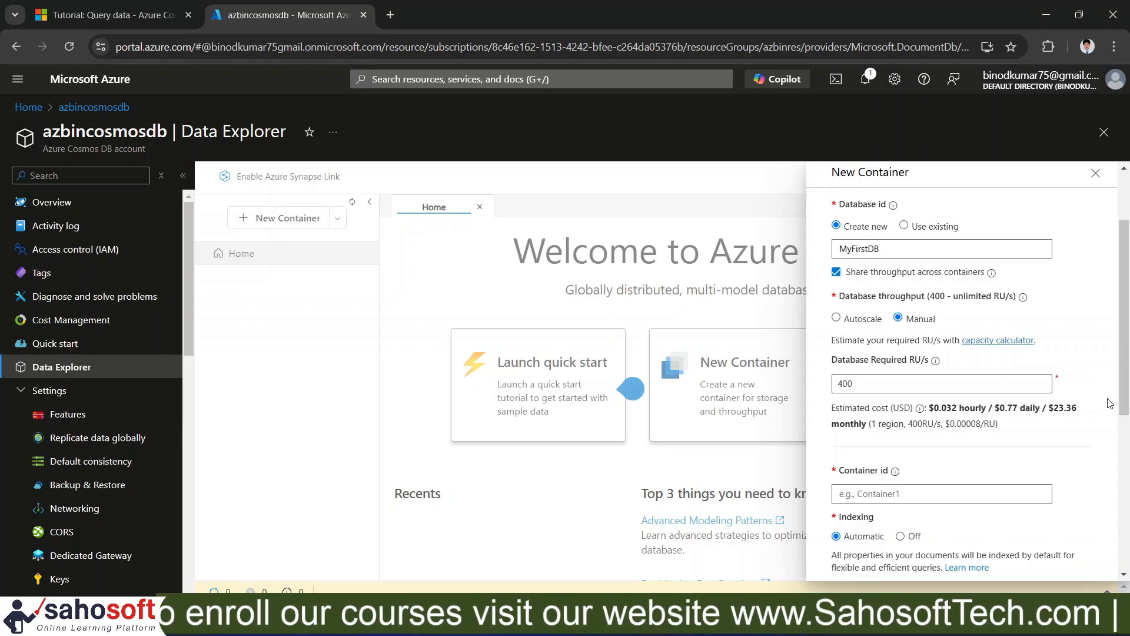
{"action": "left_click_drag", "start_coordinate": [1125, 356], "coordinate": [1125, 394]}
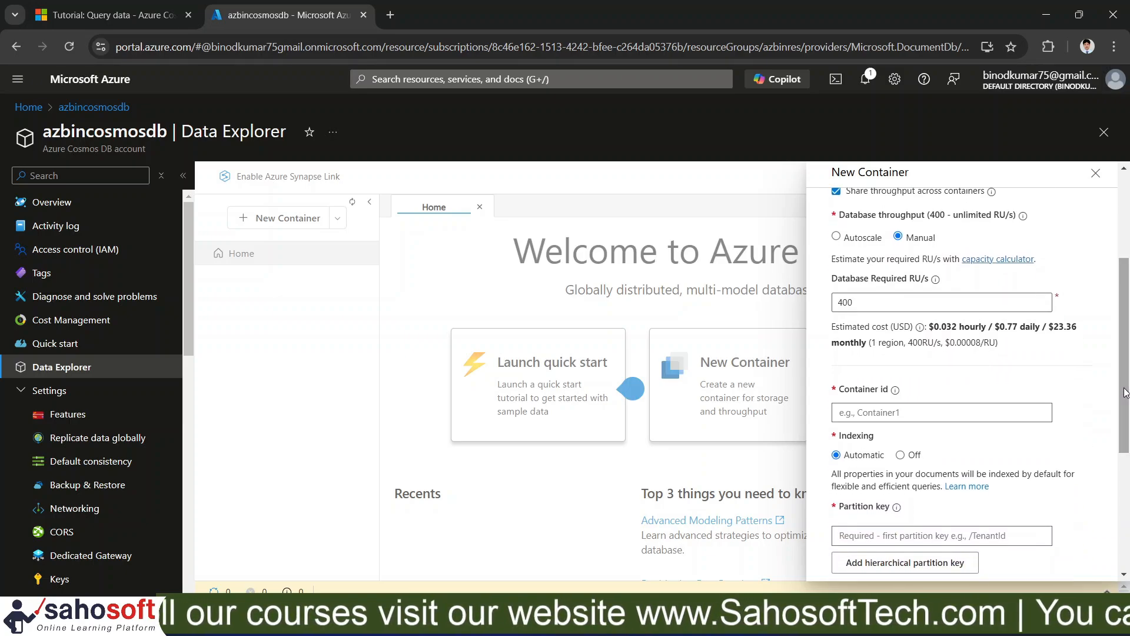
{"action": "left_click", "coordinate": [853, 414]}
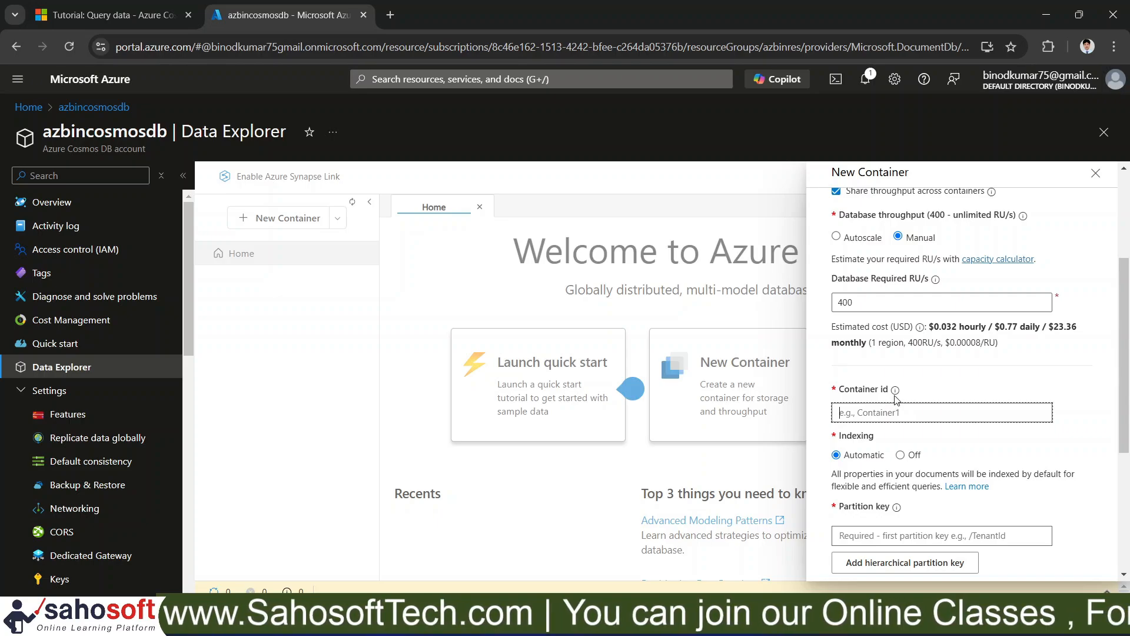
{"action": "mouse_move", "coordinate": [895, 391]}
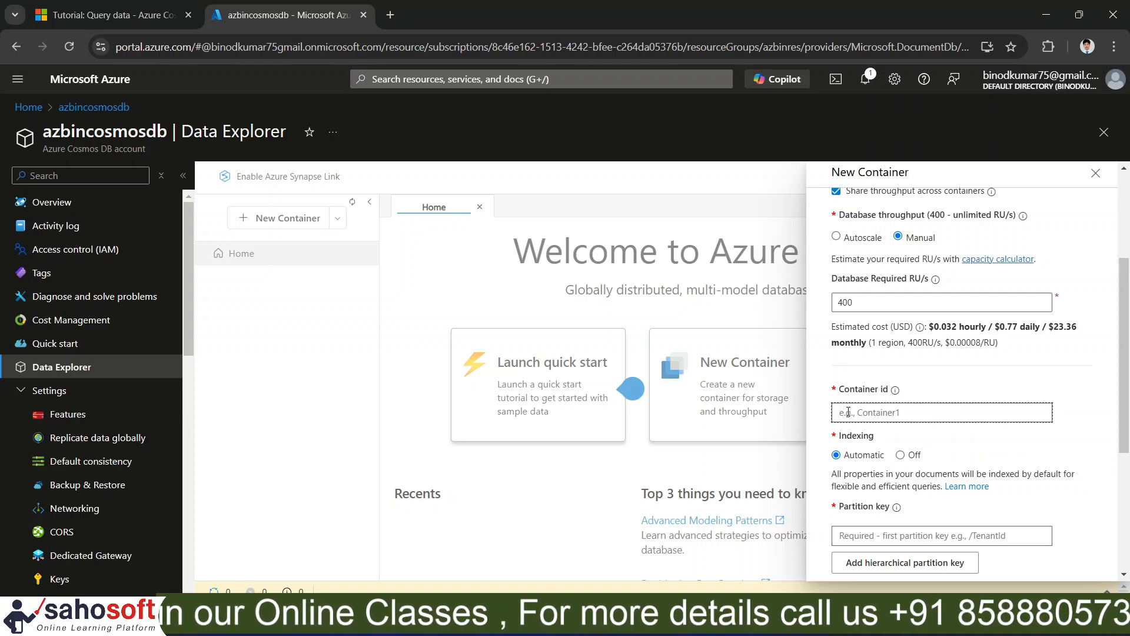
{"action": "type", "text": "table"}
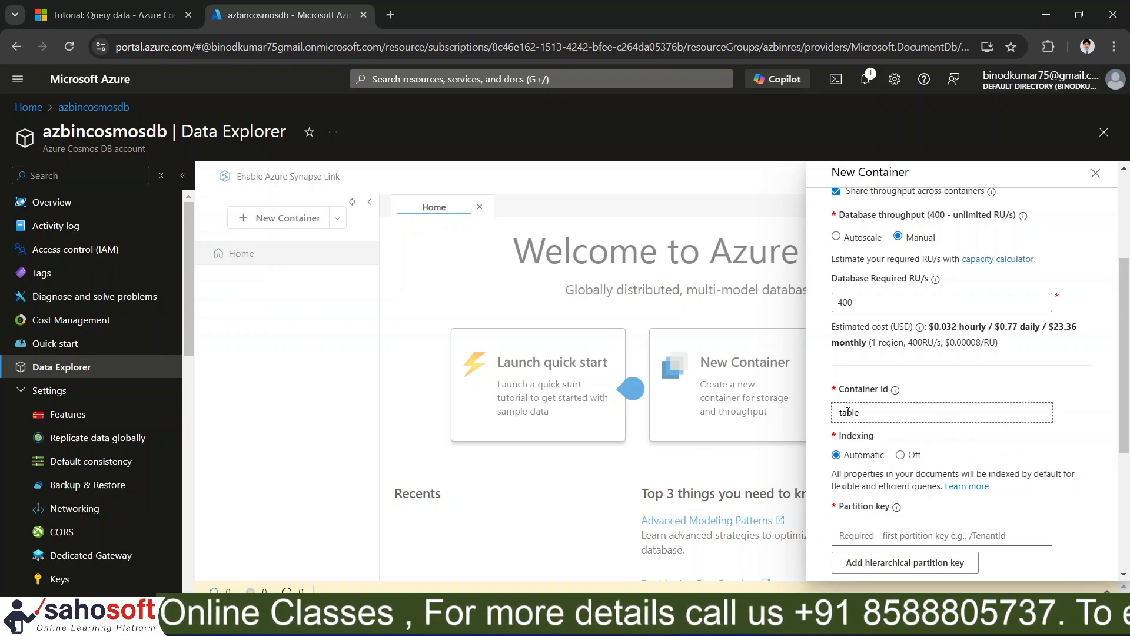
{"action": "type", "text": "1"}
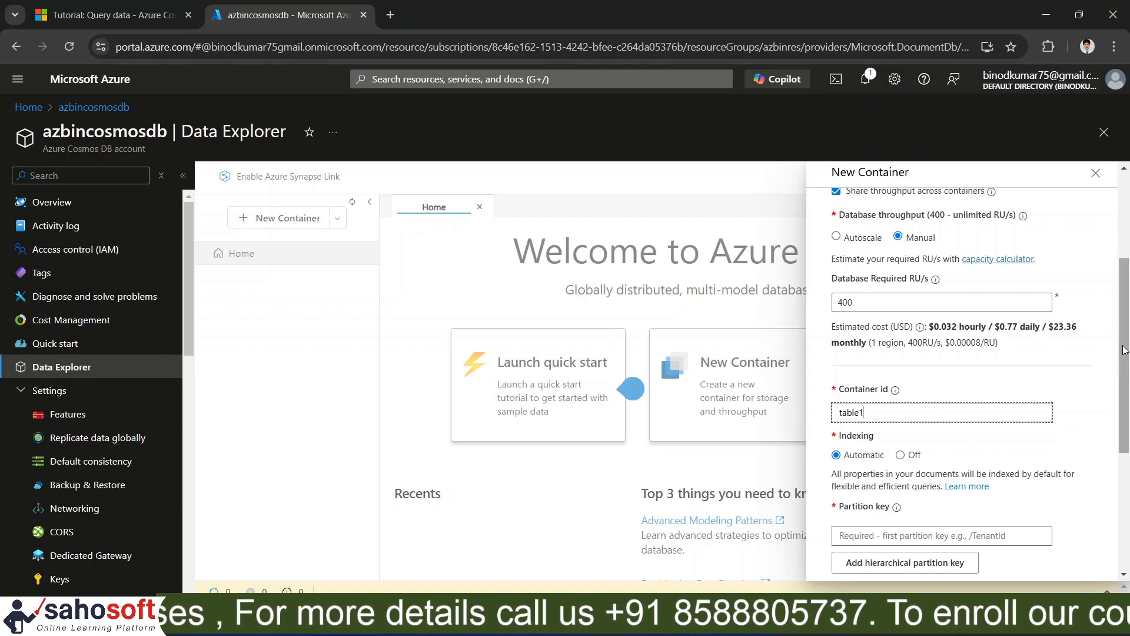
{"action": "left_click_drag", "start_coordinate": [1122, 363], "coordinate": [1129, 403]}
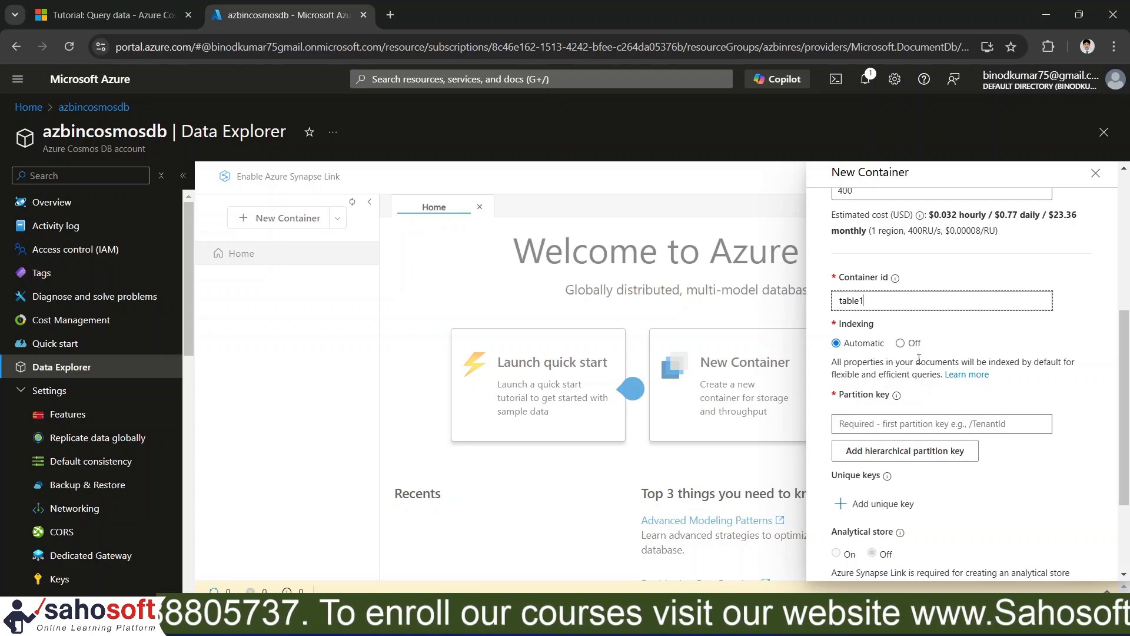
{"action": "left_click", "coordinate": [853, 324]}
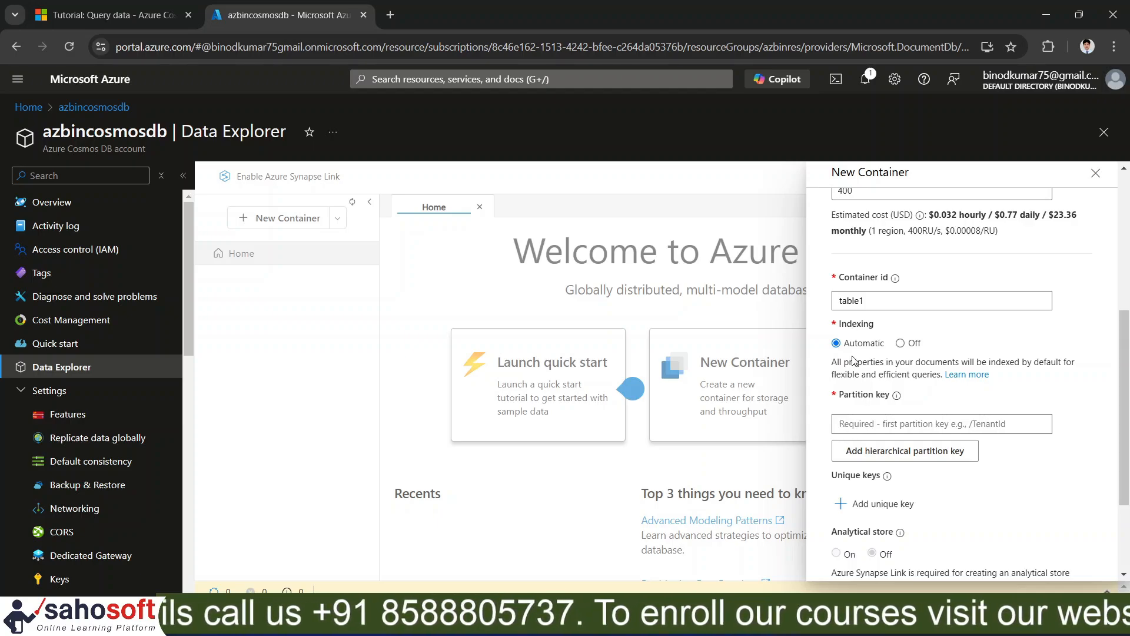
Examine the sample JSON document in the Microsoft Learn tutorial on querying data.
{"action": "left_click", "coordinate": [93, 17]}
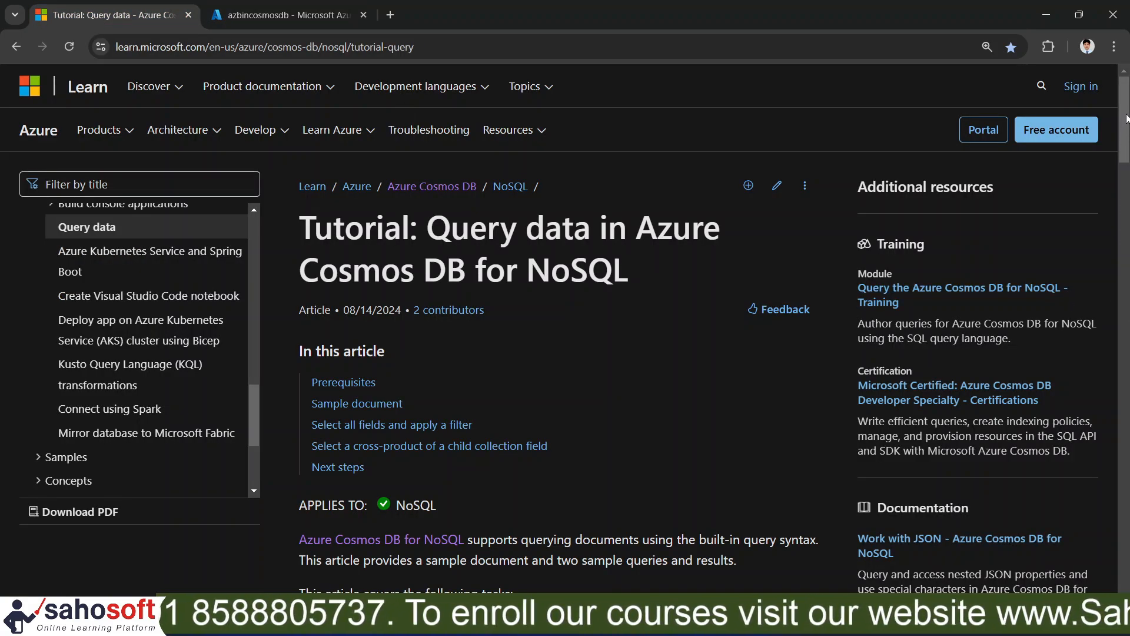
{"action": "scroll", "coordinate": [565, 344], "scroll_direction": "down", "scroll_amount": 10}
{"action": "scroll", "coordinate": [817, 179], "scroll_direction": "down", "scroll_amount": 3}
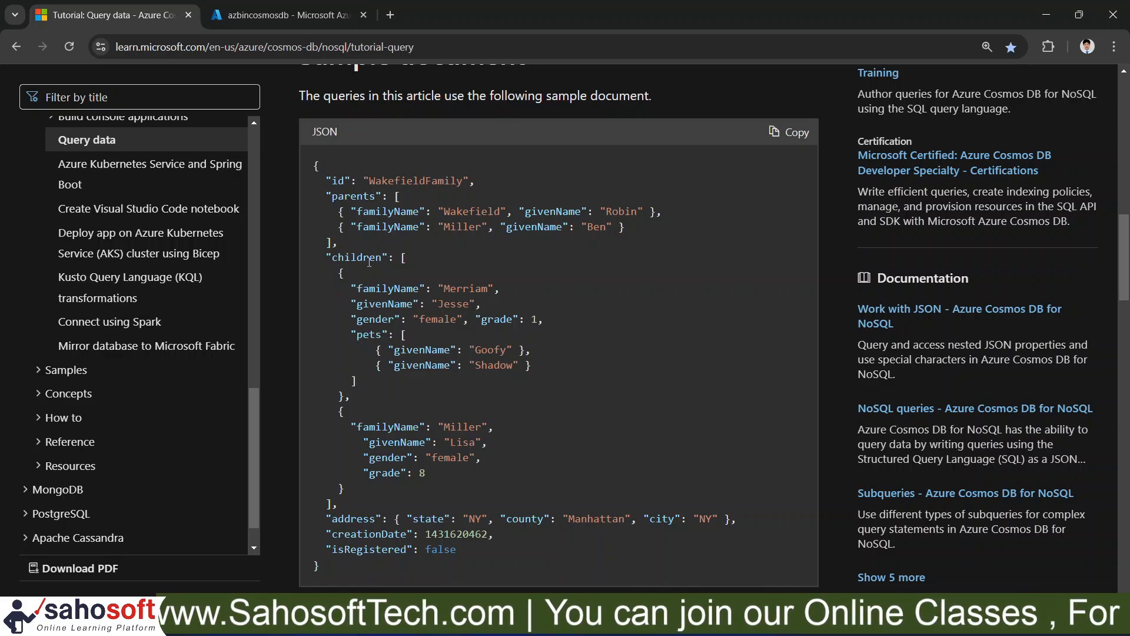
Return to the Azure portal and set the container's partition key to /id.
{"action": "left_click", "coordinate": [287, 16]}
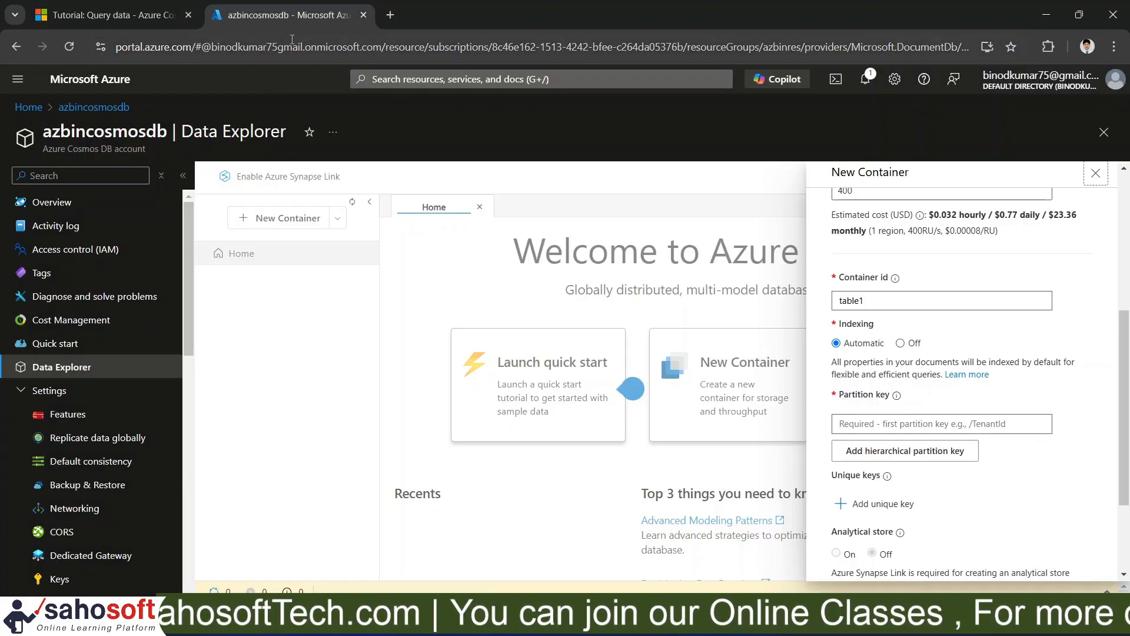
{"action": "left_click", "coordinate": [858, 423]}
{"action": "type", "text": "/id"}
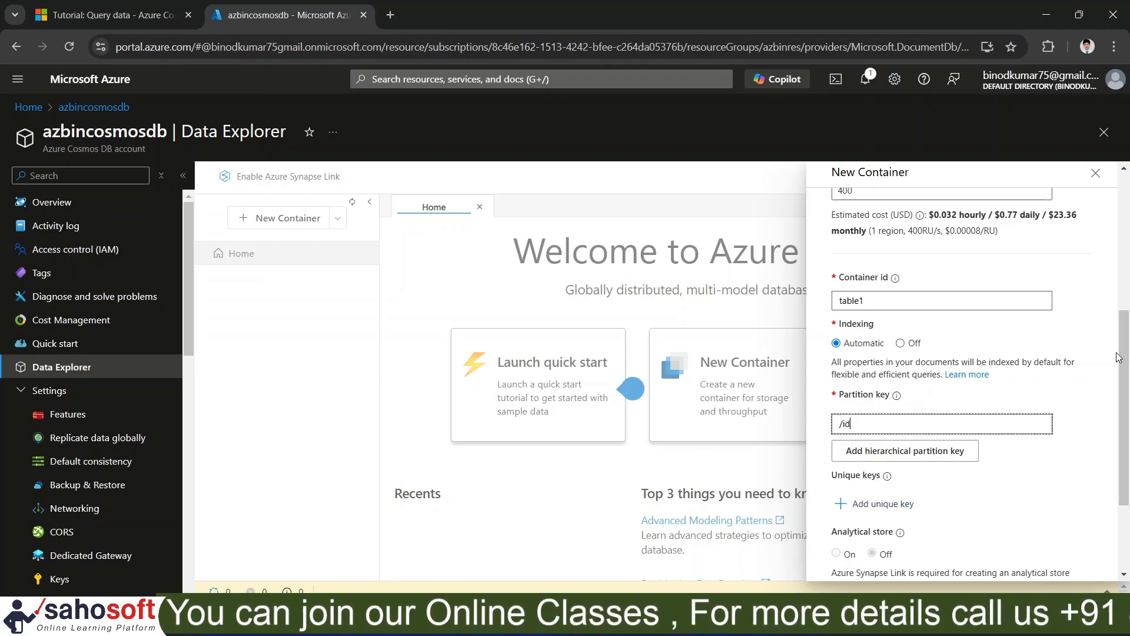
Open the Azure Synapse Link prompt from the analytical store settings, and cancel both it and the sample container tour.
{"action": "scroll", "coordinate": [1125, 400], "scroll_direction": "down", "scroll_amount": 2}
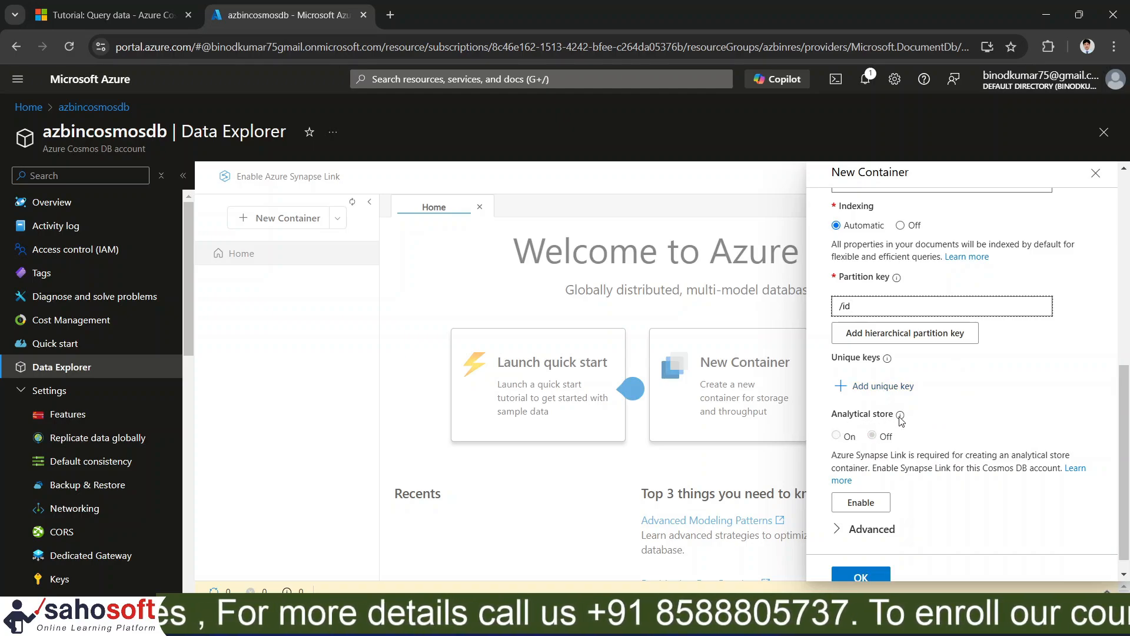
{"action": "mouse_move", "coordinate": [900, 415]}
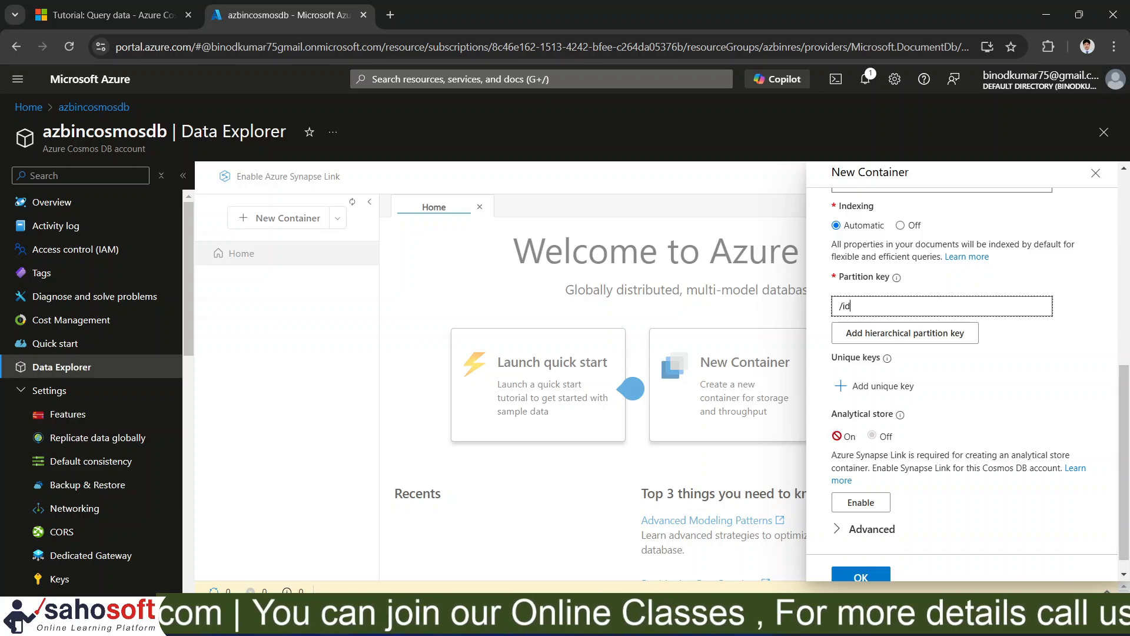
{"action": "left_click", "coordinate": [859, 505]}
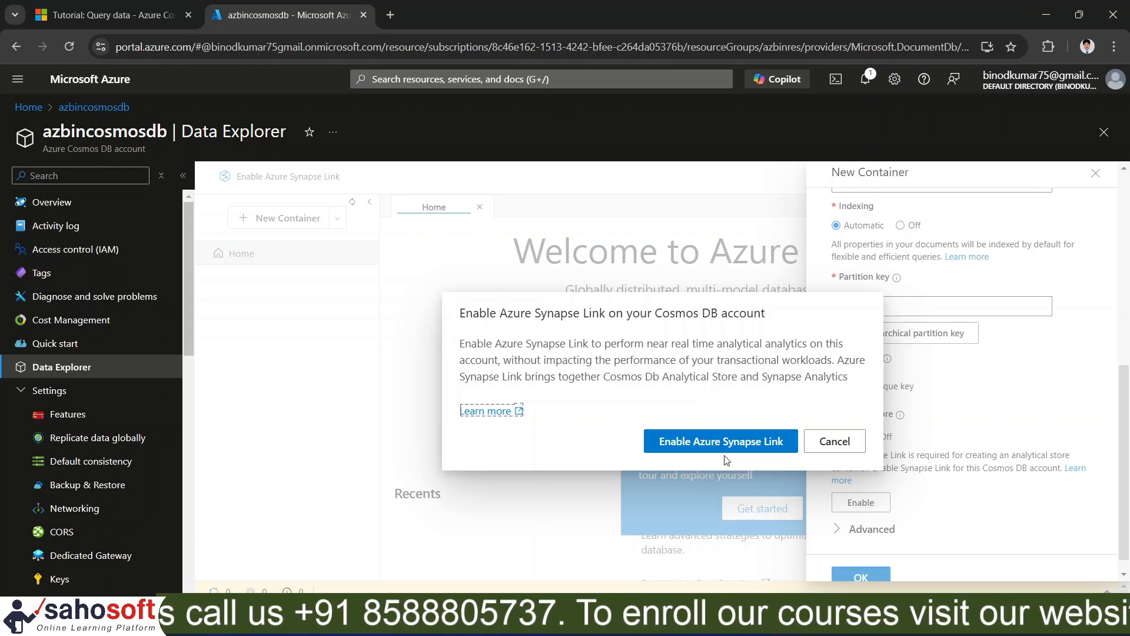
{"action": "left_click", "coordinate": [835, 442]}
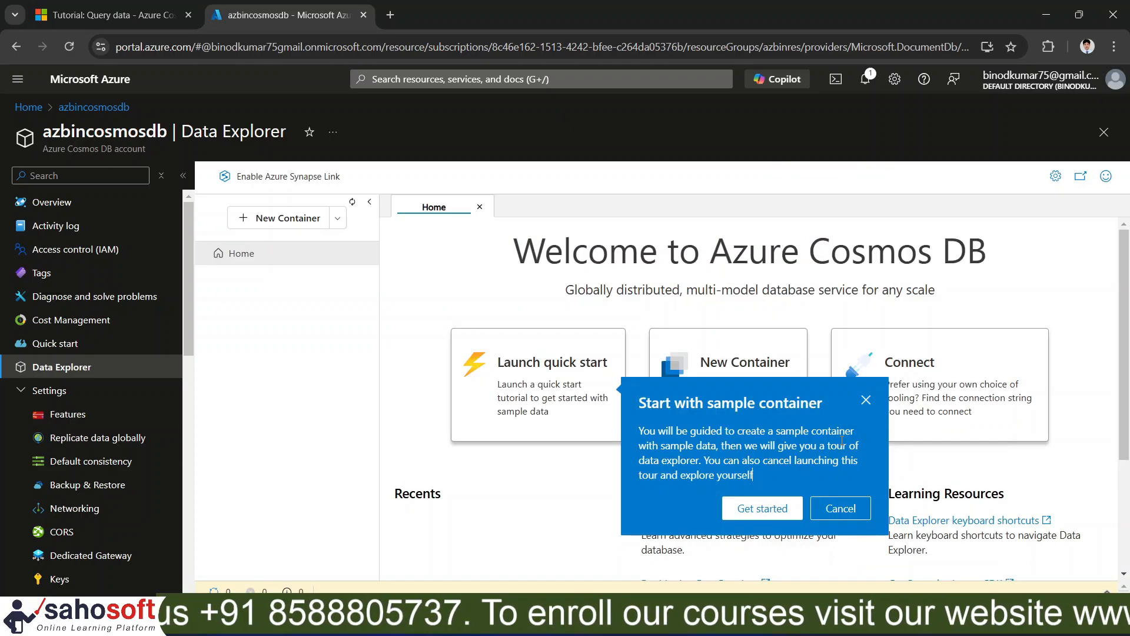
{"action": "left_click", "coordinate": [840, 510]}
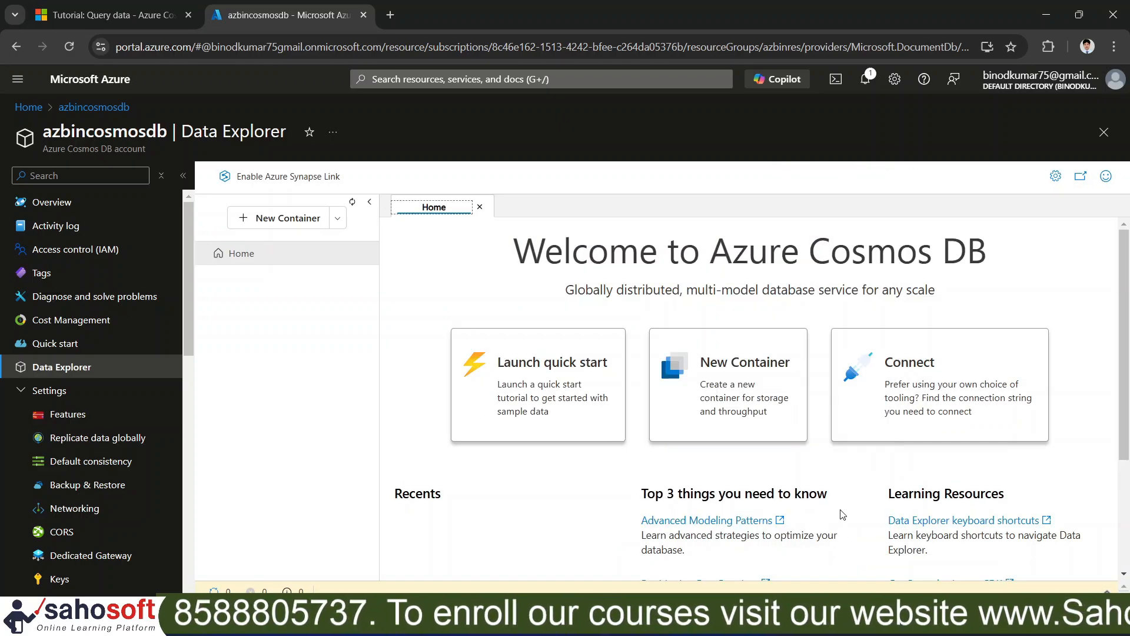
Reopen the new container form and define a new database MyFirstDB with shared throughput set to Manual.
{"action": "left_click", "coordinate": [737, 375]}
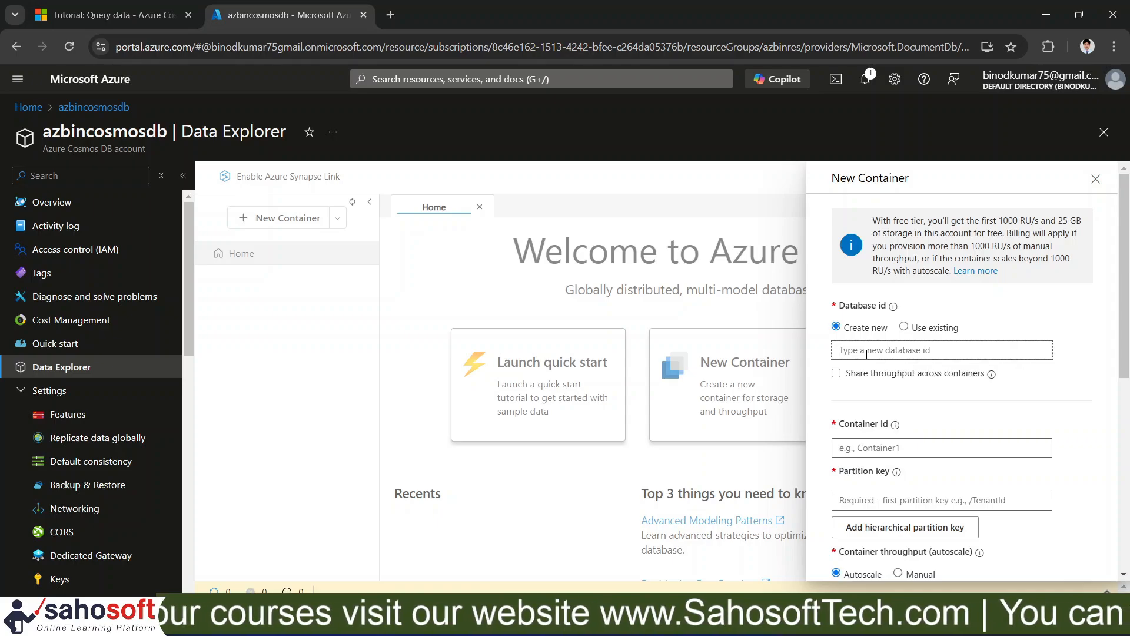
{"action": "type", "text": "MyFirstDB"}
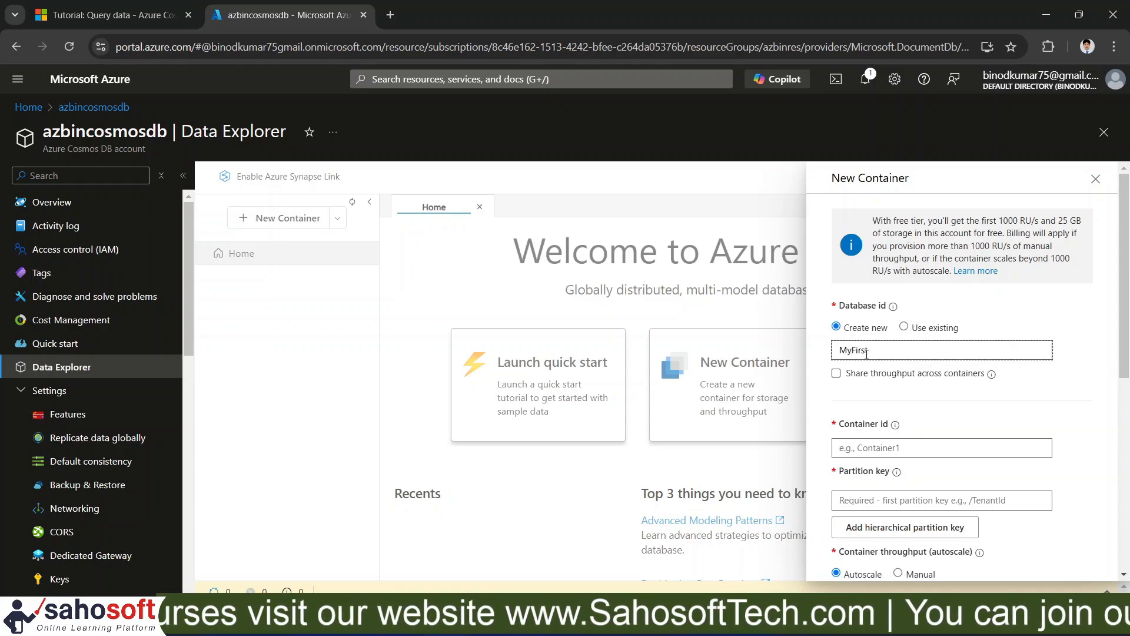
{"action": "left_click", "coordinate": [837, 374]}
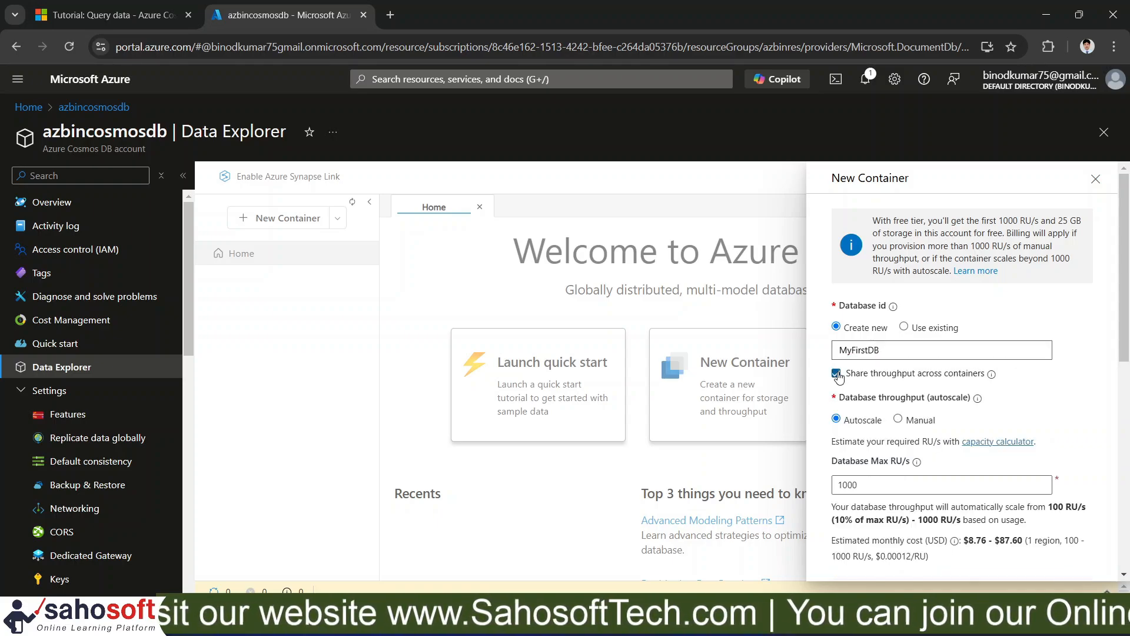
{"action": "left_click", "coordinate": [905, 423]}
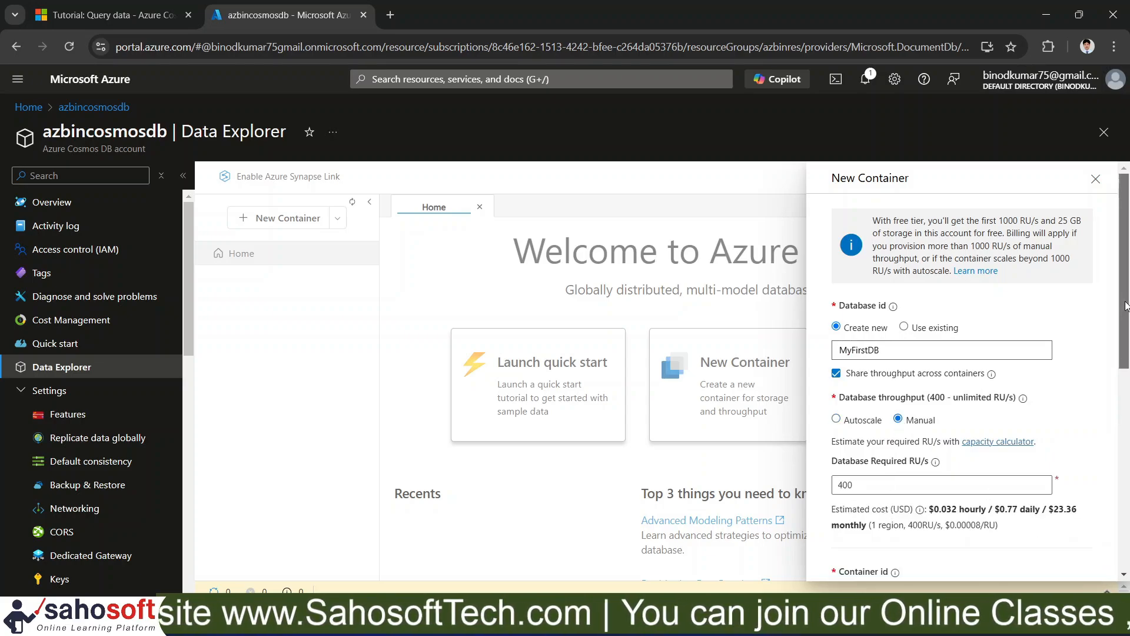
Name the new container Table1.
{"action": "scroll", "coordinate": [1125, 306], "scroll_direction": "down", "scroll_amount": 4}
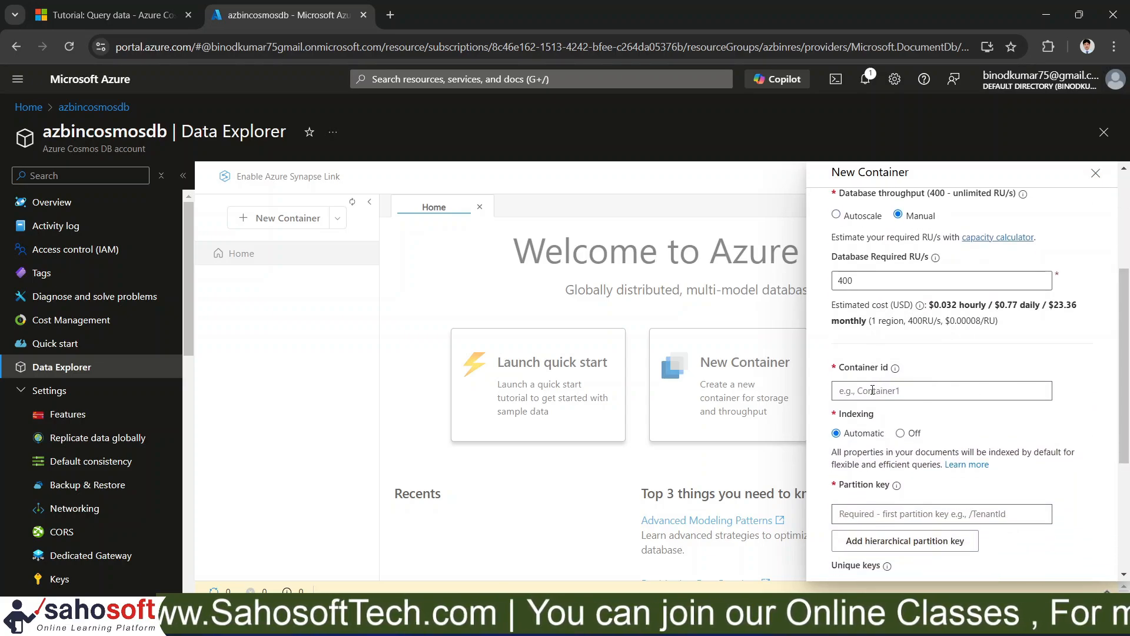
{"action": "left_click", "coordinate": [873, 390]}
{"action": "type", "text": "T"}
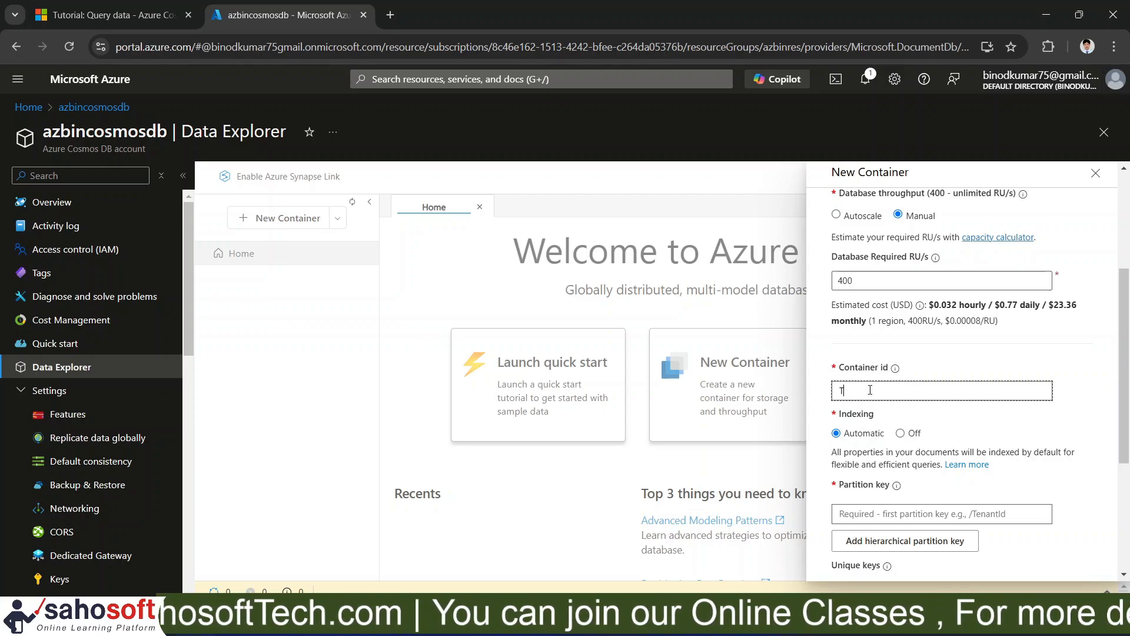
{"action": "type", "text": "able1"}
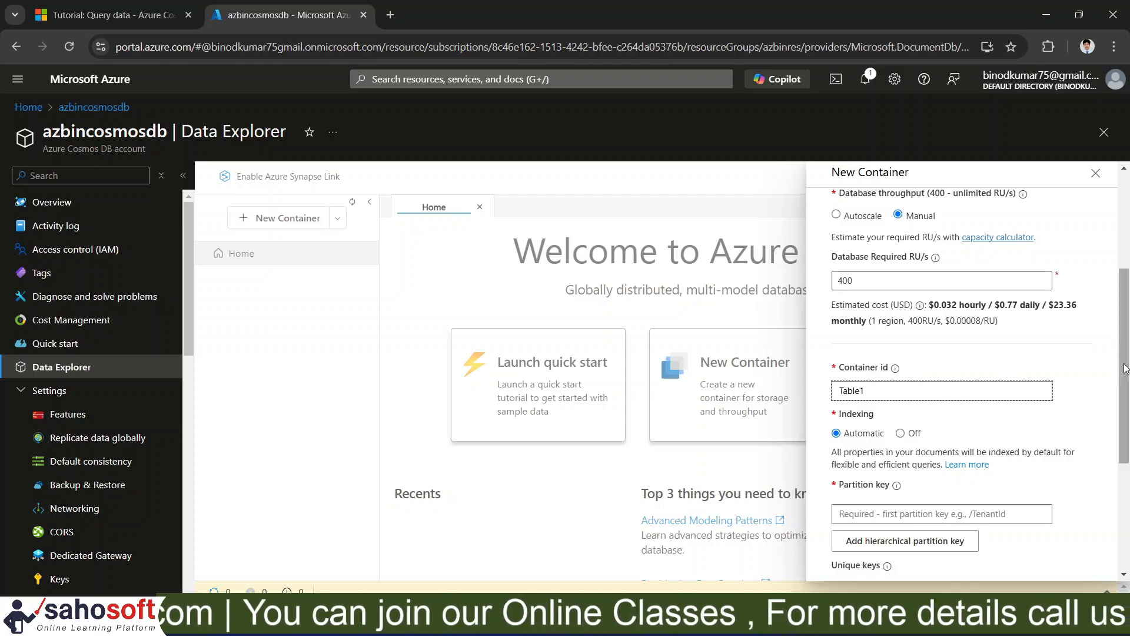
{"action": "left_click_drag", "start_coordinate": [1125, 369], "coordinate": [1125, 408]}
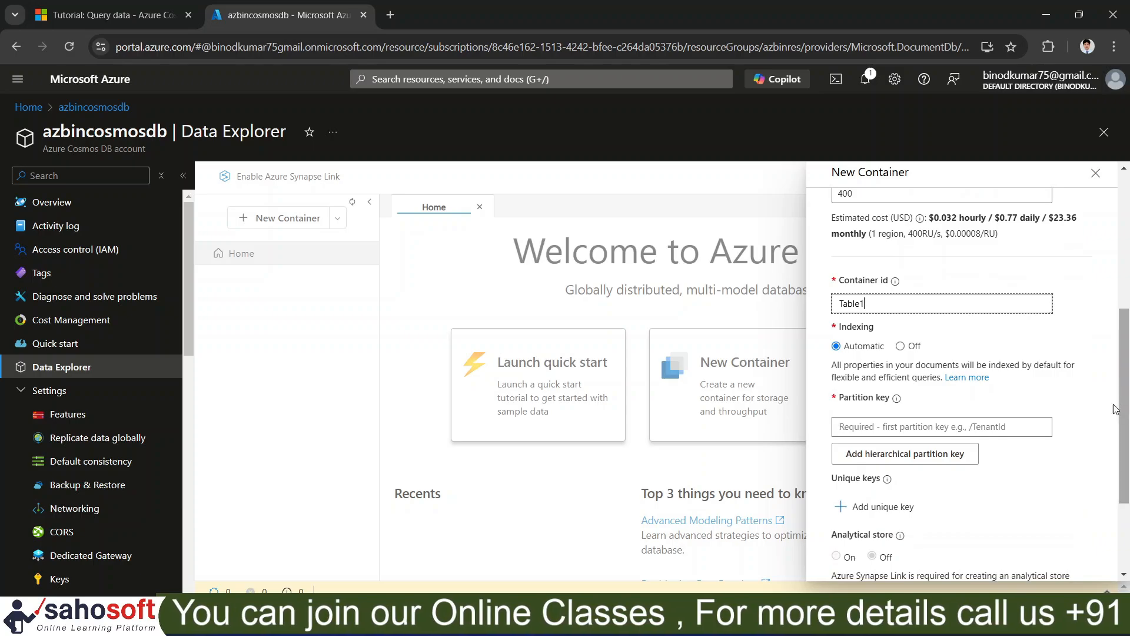
Set the partition key of container Table1 to /id.
{"action": "left_click", "coordinate": [960, 432]}
{"action": "type", "text": "/id"}
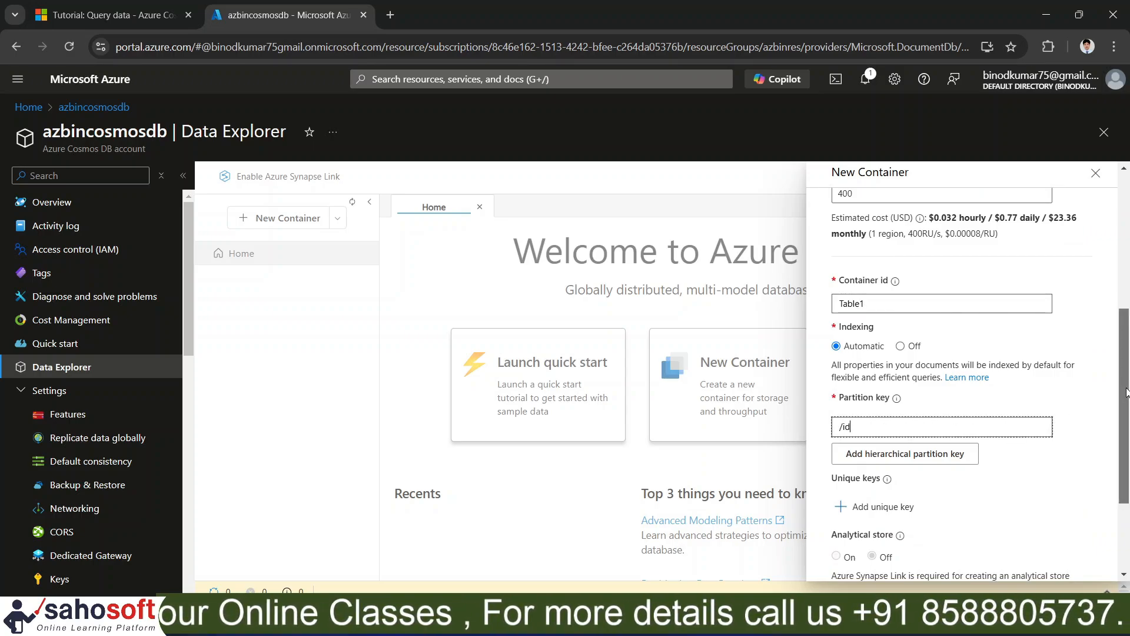
{"action": "scroll", "coordinate": [1126, 392], "scroll_direction": "down", "scroll_amount": 3}
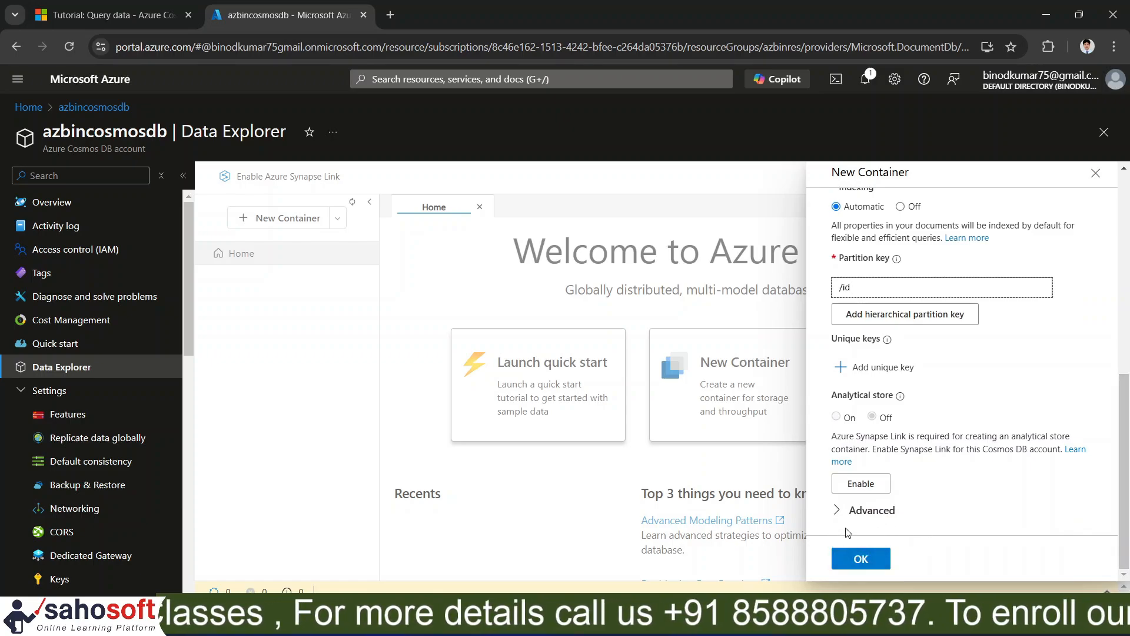
Switch the older .NET or Java SDK option on and back off in the advanced settings, and create the container.
{"action": "left_click", "coordinate": [838, 509]}
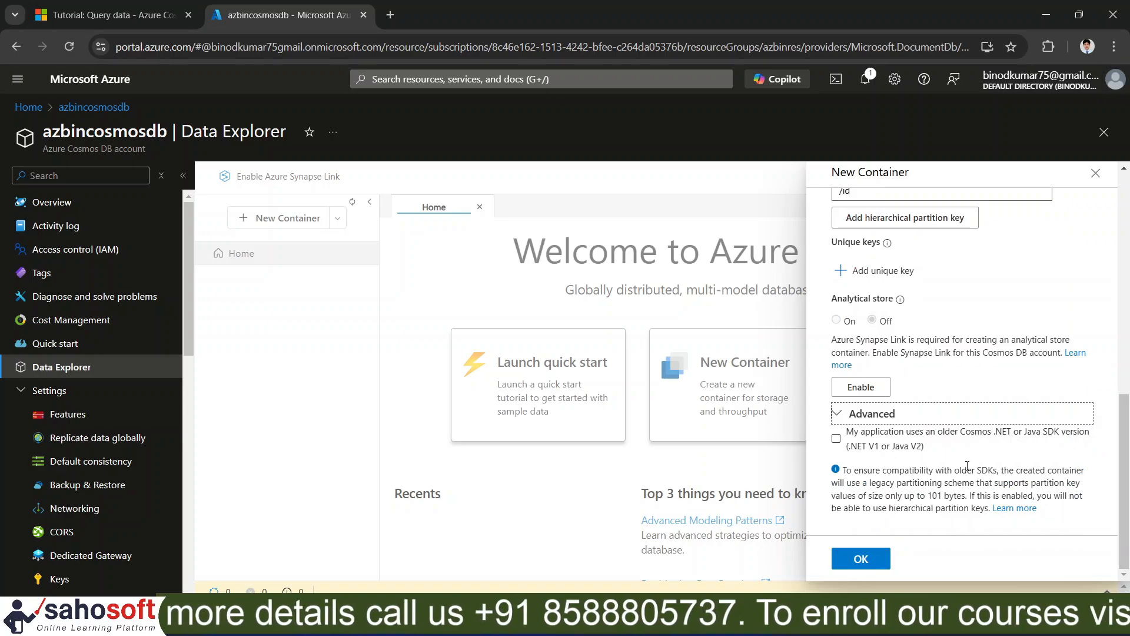
{"action": "left_click", "coordinate": [942, 448]}
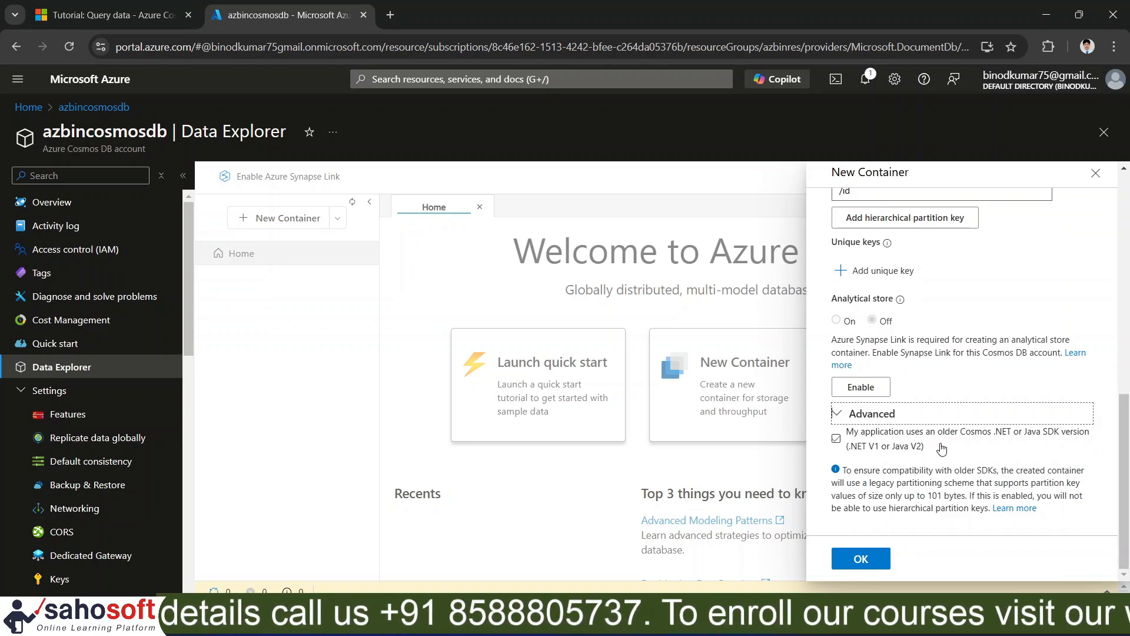
{"action": "left_click", "coordinate": [1014, 448]}
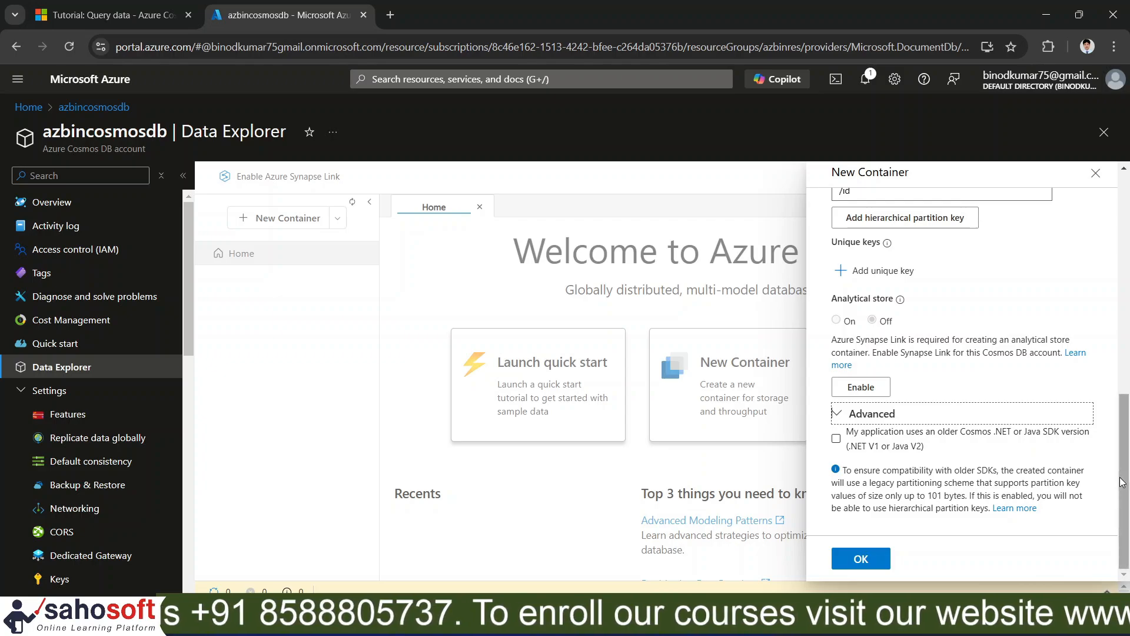
{"action": "left_click_drag", "start_coordinate": [1123, 481], "coordinate": [1129, 510]}
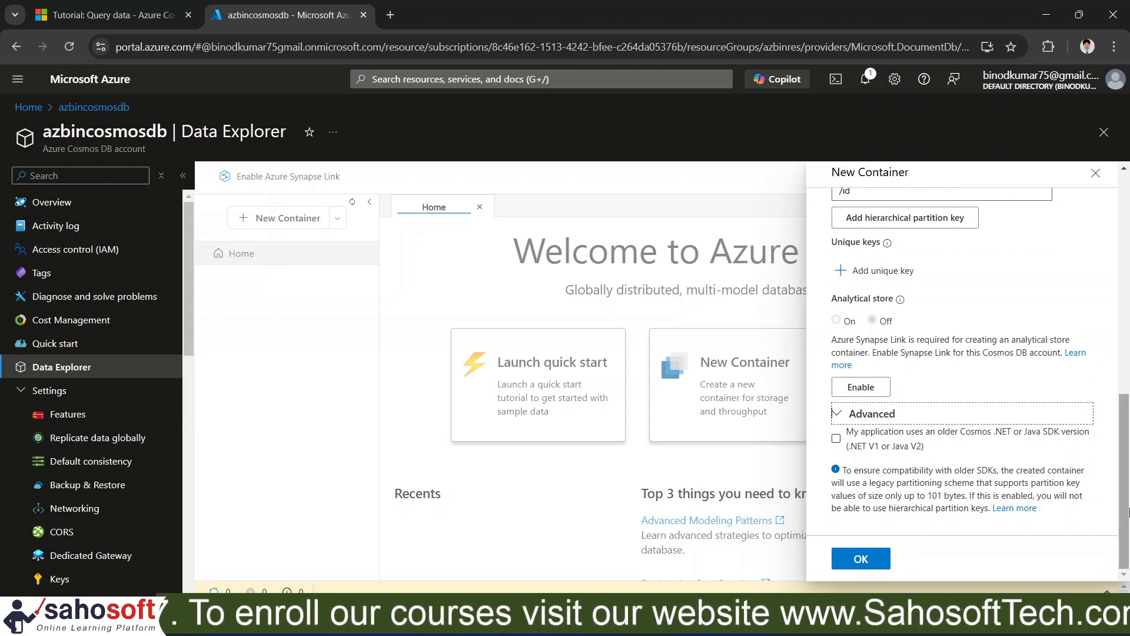
{"action": "left_click", "coordinate": [858, 561]}
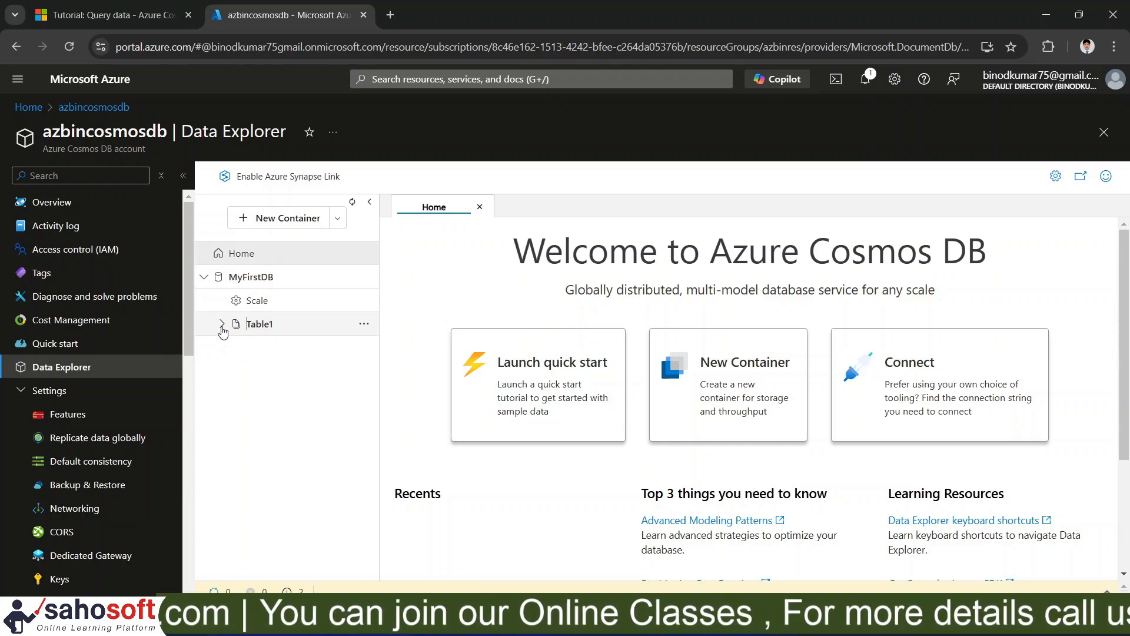
Expand container Table1 under MyFirstDB and open its Items.
{"action": "left_click", "coordinate": [222, 325]}
{"action": "left_click", "coordinate": [263, 331]}
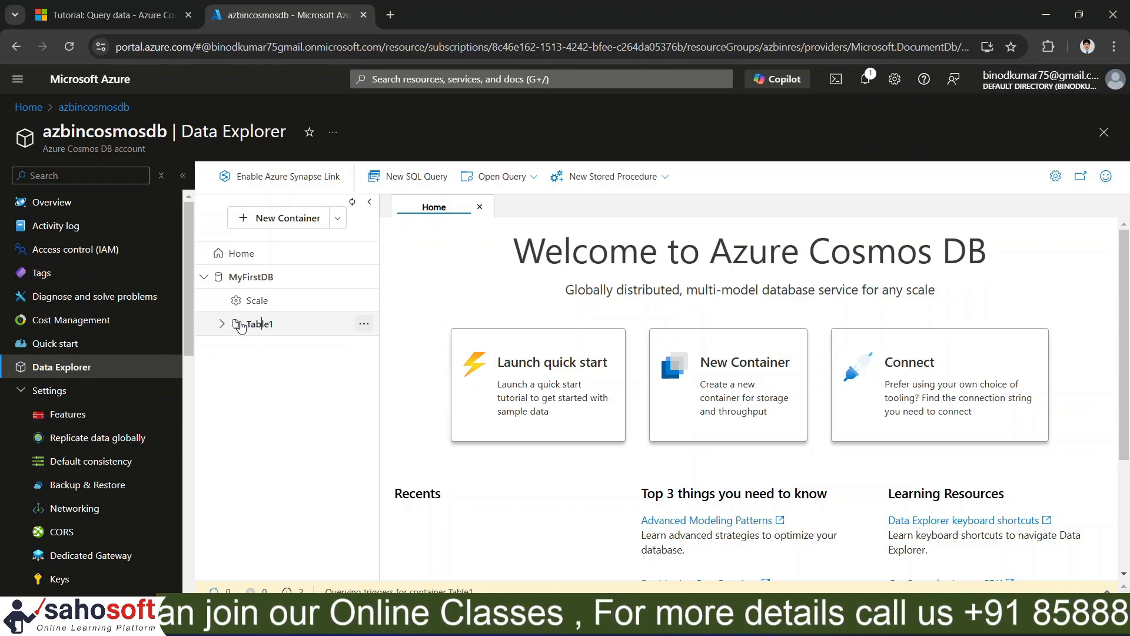
{"action": "left_click", "coordinate": [231, 329]}
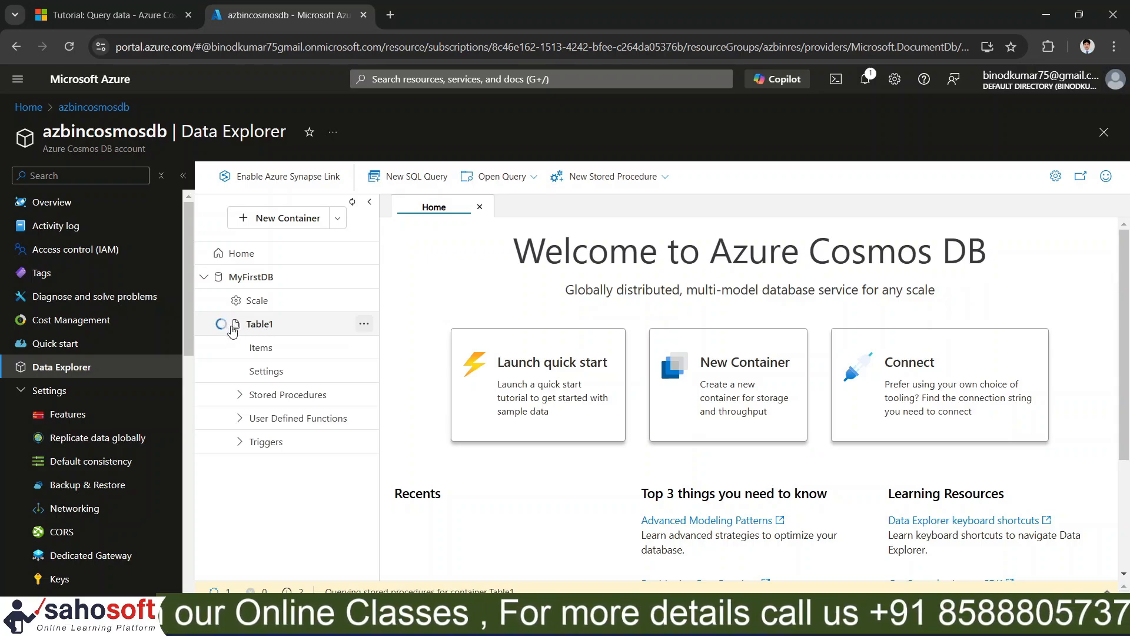
{"action": "double_click", "coordinate": [268, 349]}
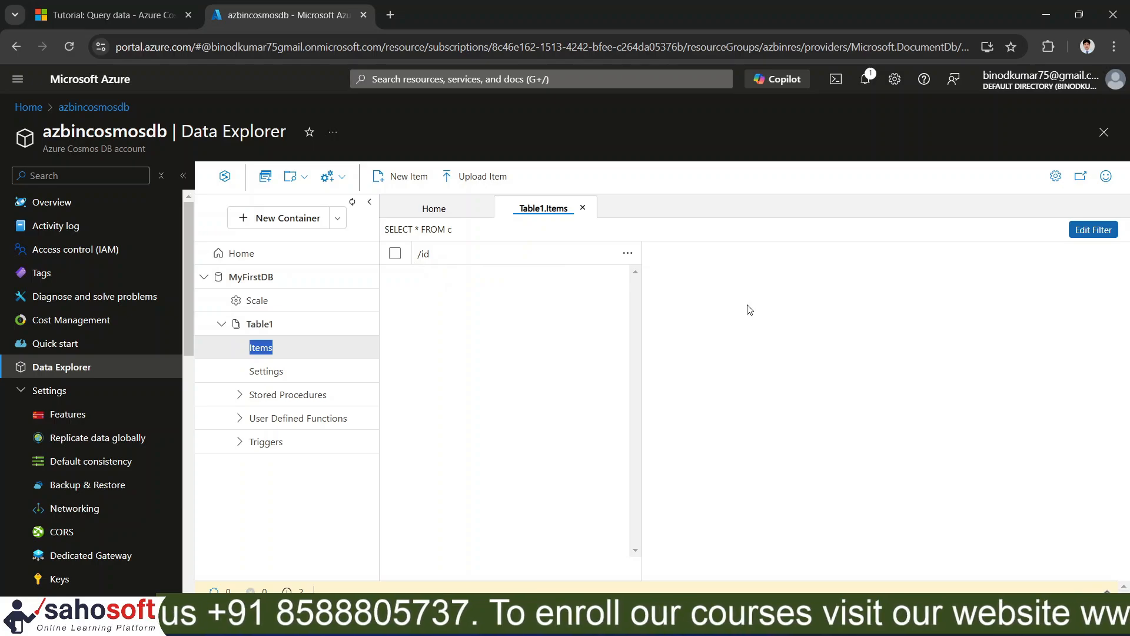
{"action": "left_click", "coordinate": [725, 290]}
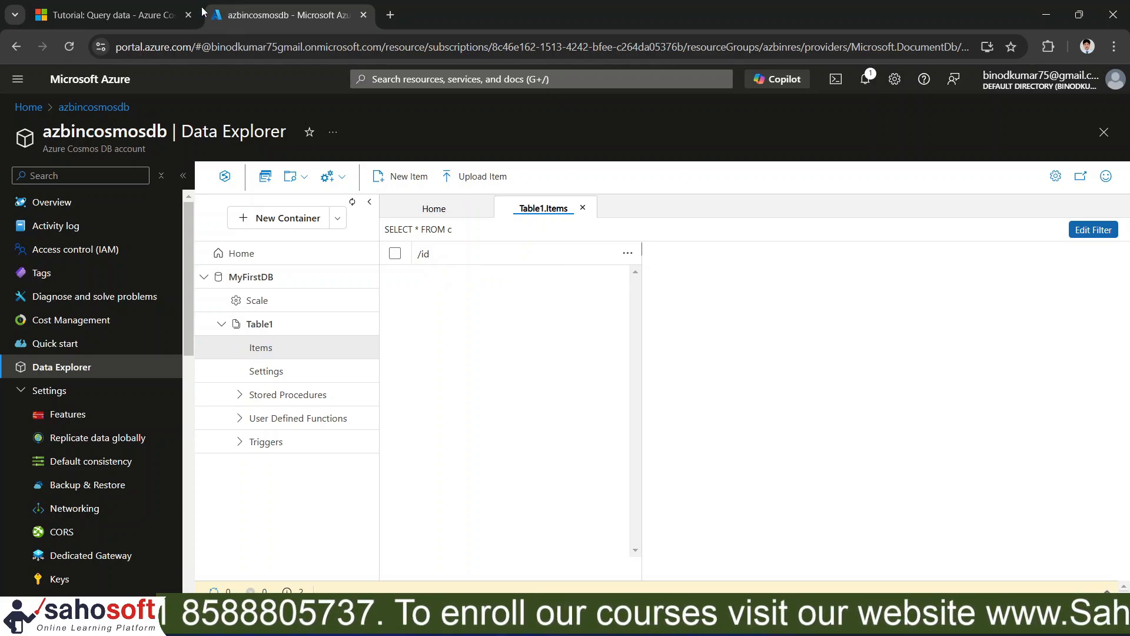
Copy the sample JSON document from the Query data tutorial page and return to the Azure portal.
{"action": "left_click", "coordinate": [80, 17]}
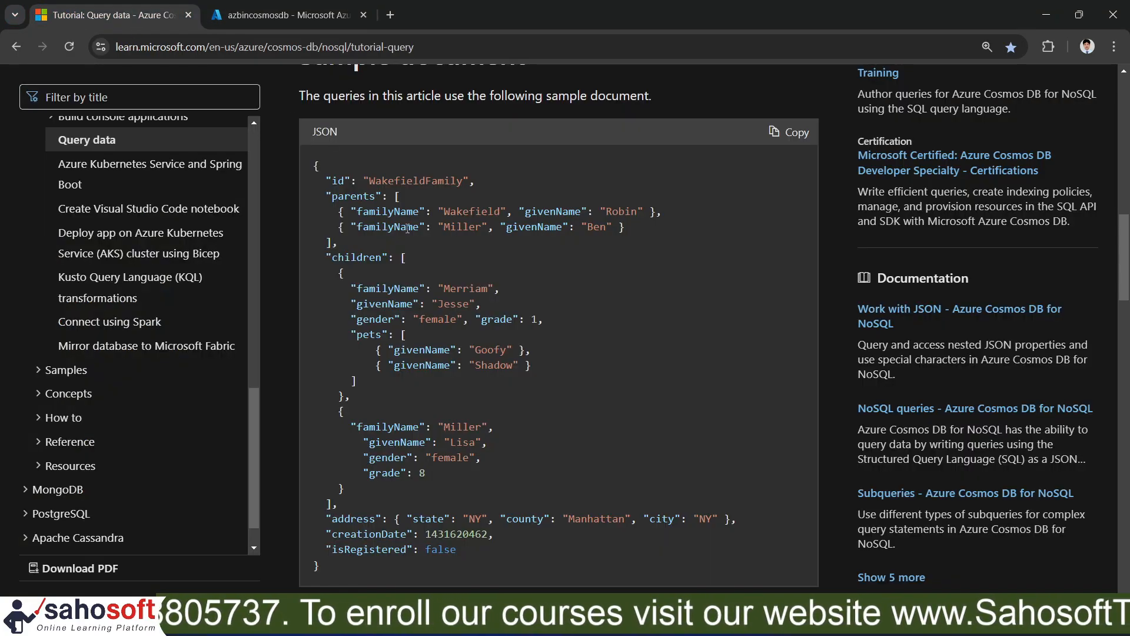
{"action": "left_click", "coordinate": [796, 133]}
{"action": "left_click", "coordinate": [287, 15]}
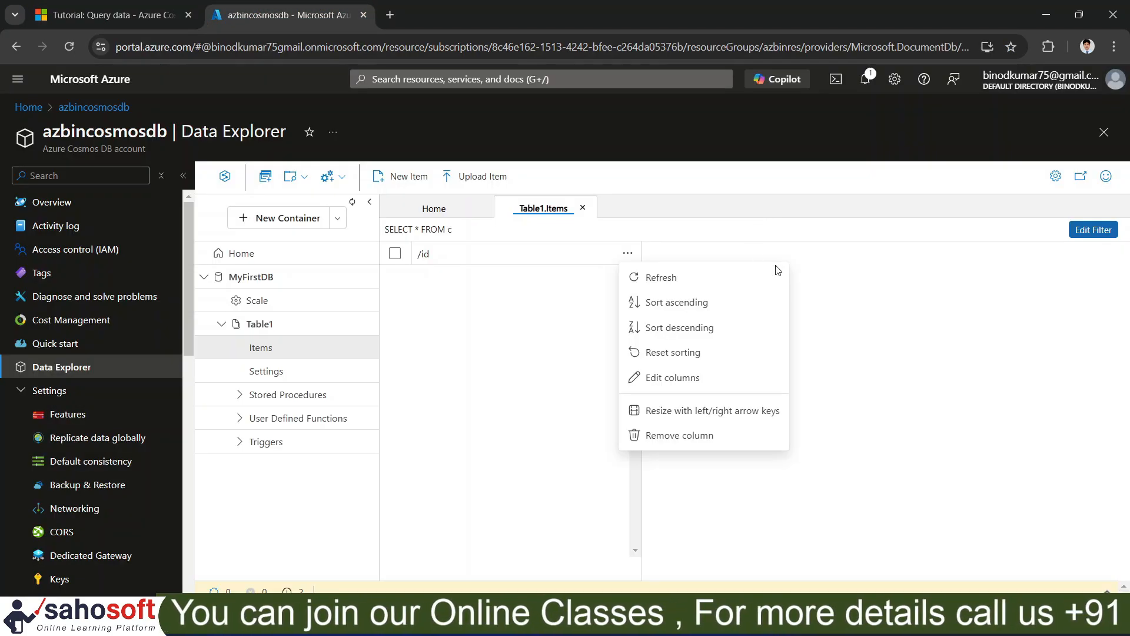
Create a new item in Table1, replace its template with the copied sample JSON document, and save it.
{"action": "left_click", "coordinate": [861, 287]}
{"action": "left_click", "coordinate": [402, 177]}
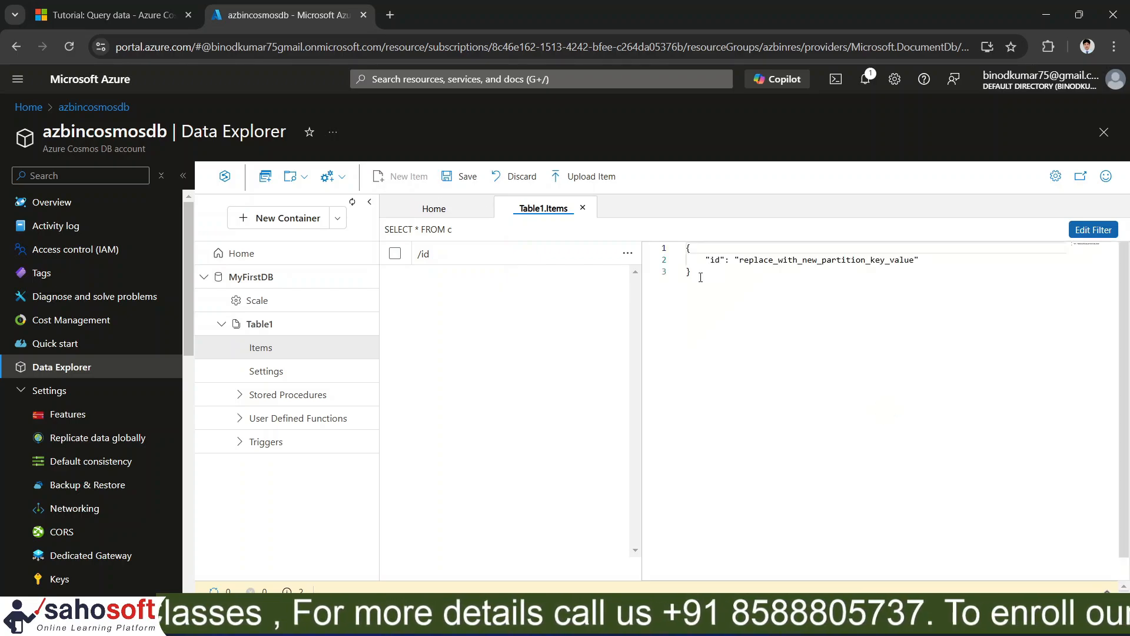
{"action": "key", "text": "ctrl+a"}
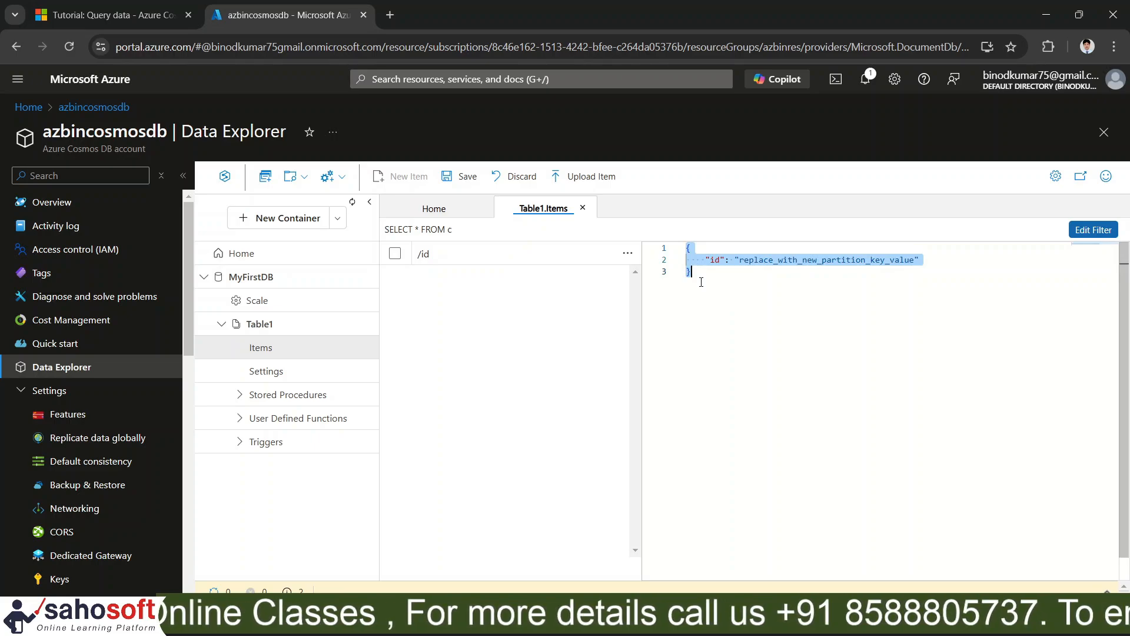
{"action": "key", "text": "ctrl+v"}
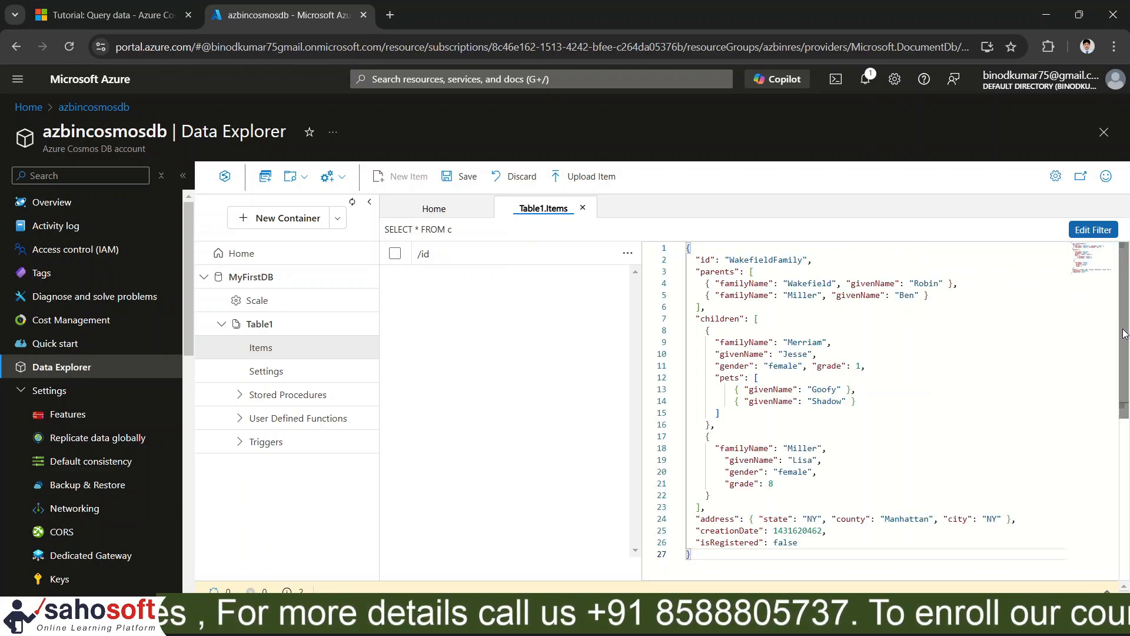
{"action": "scroll", "coordinate": [1123, 277], "scroll_direction": "down", "scroll_amount": 5}
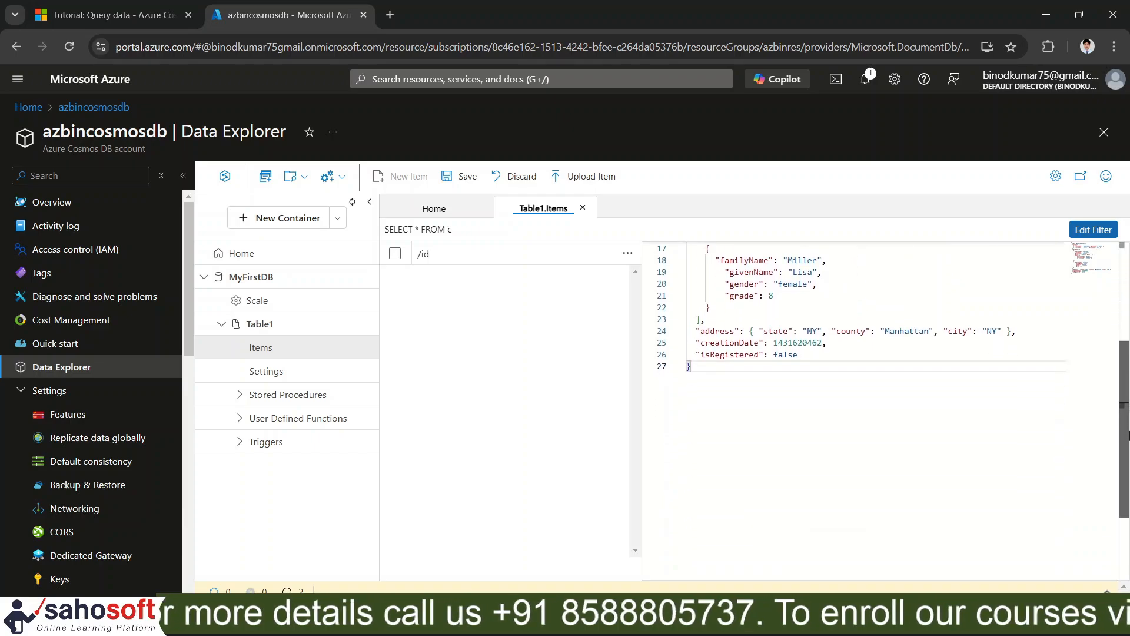
{"action": "scroll", "coordinate": [1121, 268], "scroll_direction": "up", "scroll_amount": 5}
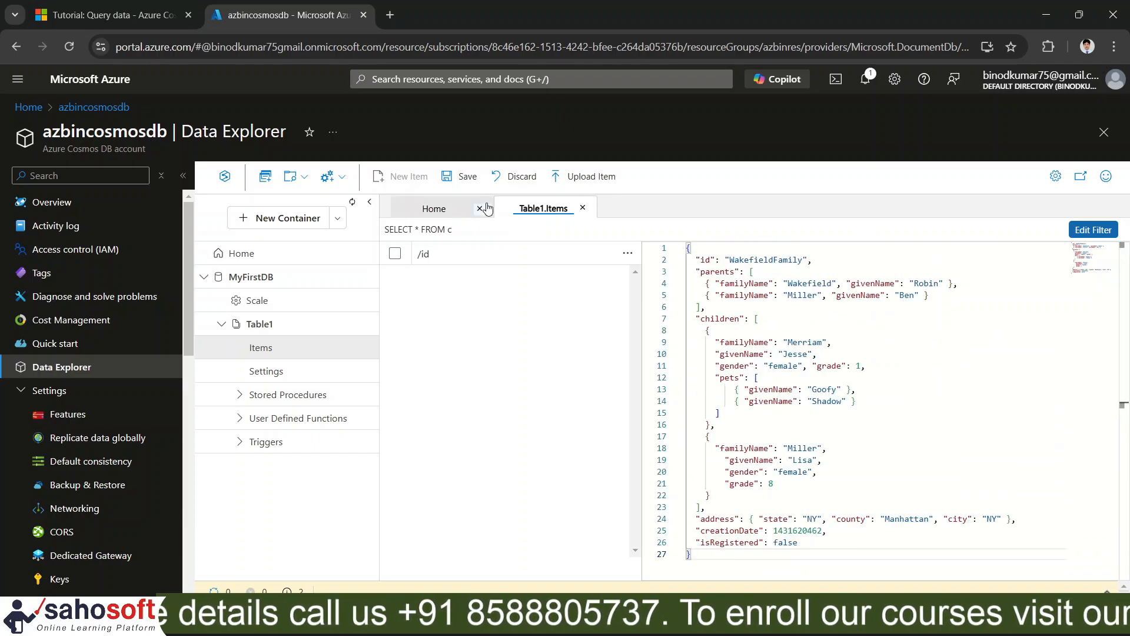
{"action": "left_click", "coordinate": [465, 176]}
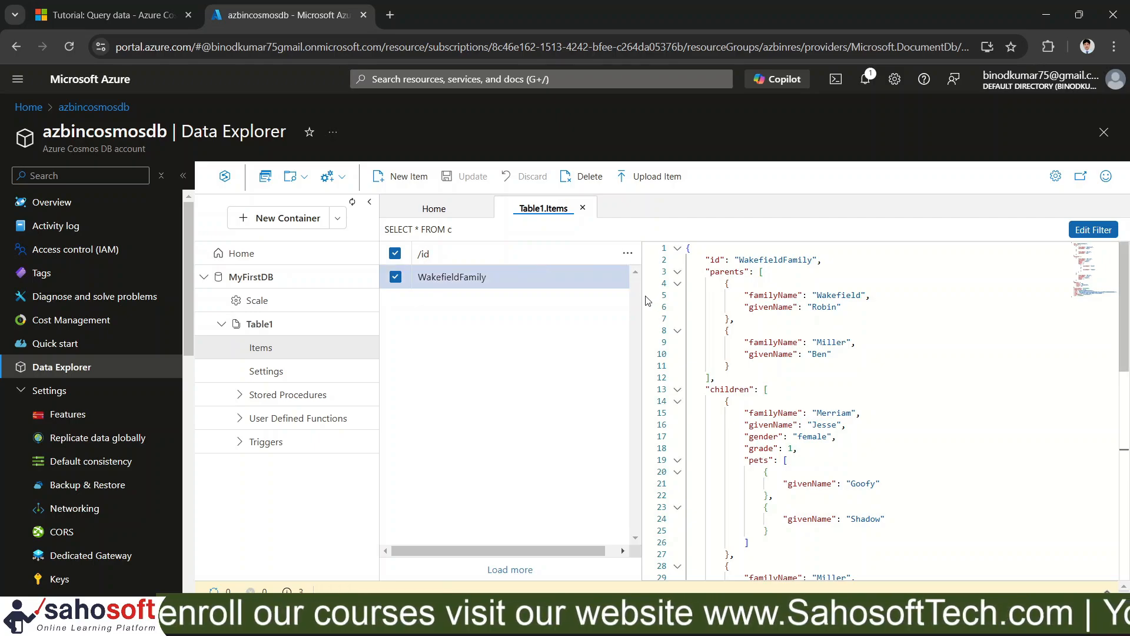
Widen the JSON view and examine the saved WakefieldFamily item through to its system properties at the end.
{"action": "left_click_drag", "start_coordinate": [642, 292], "coordinate": [601, 286]}
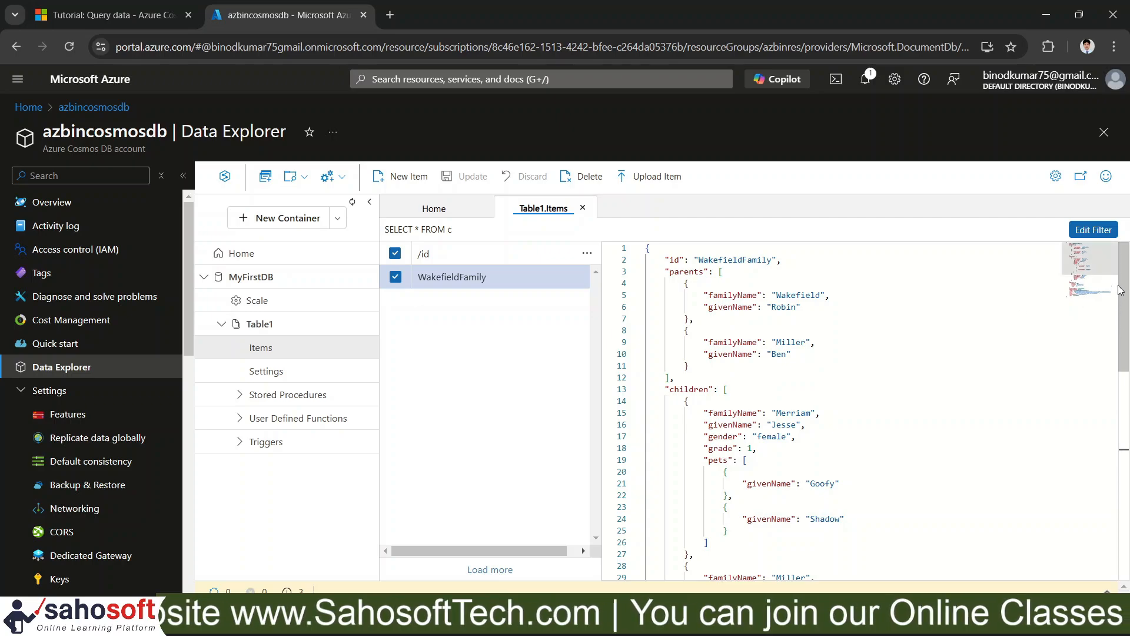
{"action": "left_click_drag", "start_coordinate": [1121, 289], "coordinate": [1128, 405]}
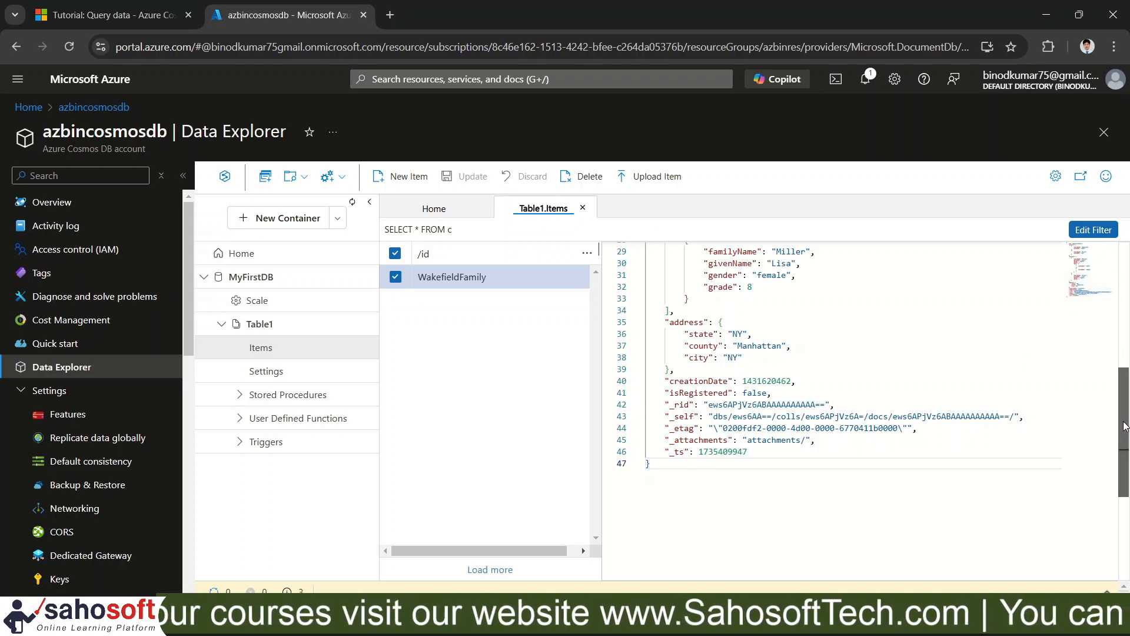
{"action": "mouse_move", "coordinate": [1124, 421]}
{"action": "left_mouse_down"}
{"action": "mouse_move", "coordinate": [1125, 238]}
{"action": "mouse_move", "coordinate": [1124, 442]}
{"action": "left_mouse_up"}
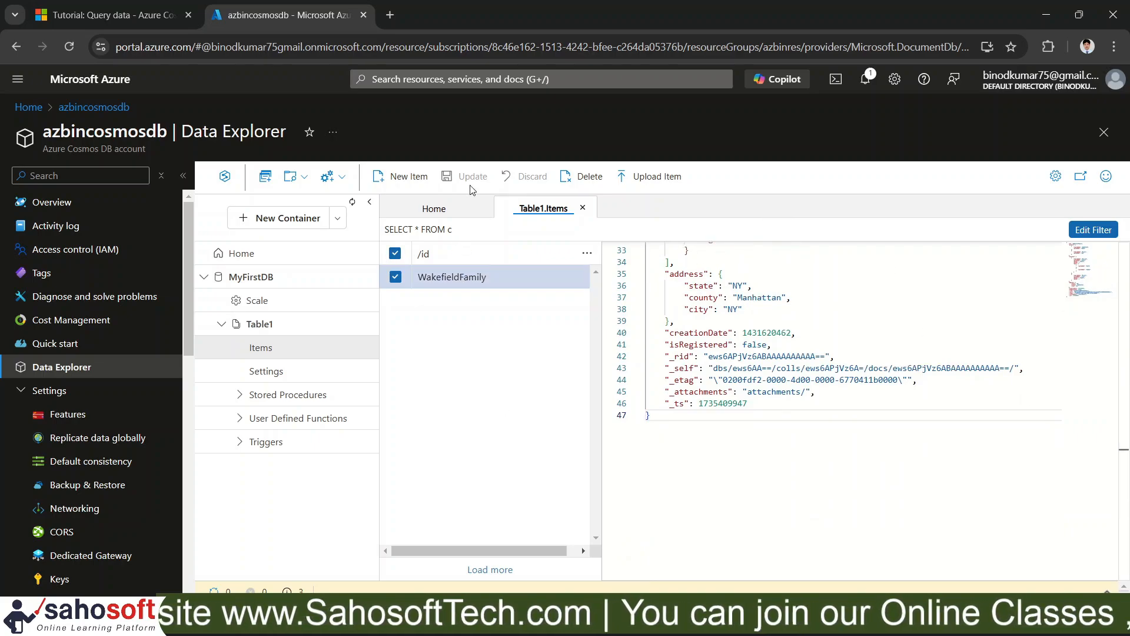
Start another new item in Table1, copy the sample JSON from the tutorial page again, and return to the Azure portal.
{"action": "left_click", "coordinate": [406, 182]}
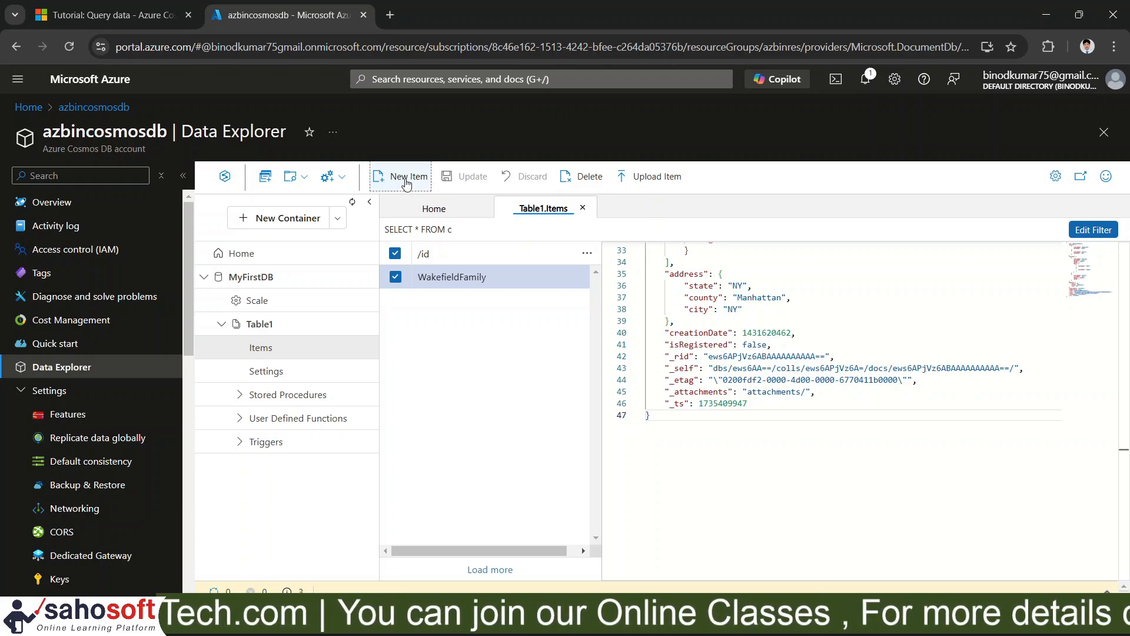
{"action": "left_click", "coordinate": [406, 182]}
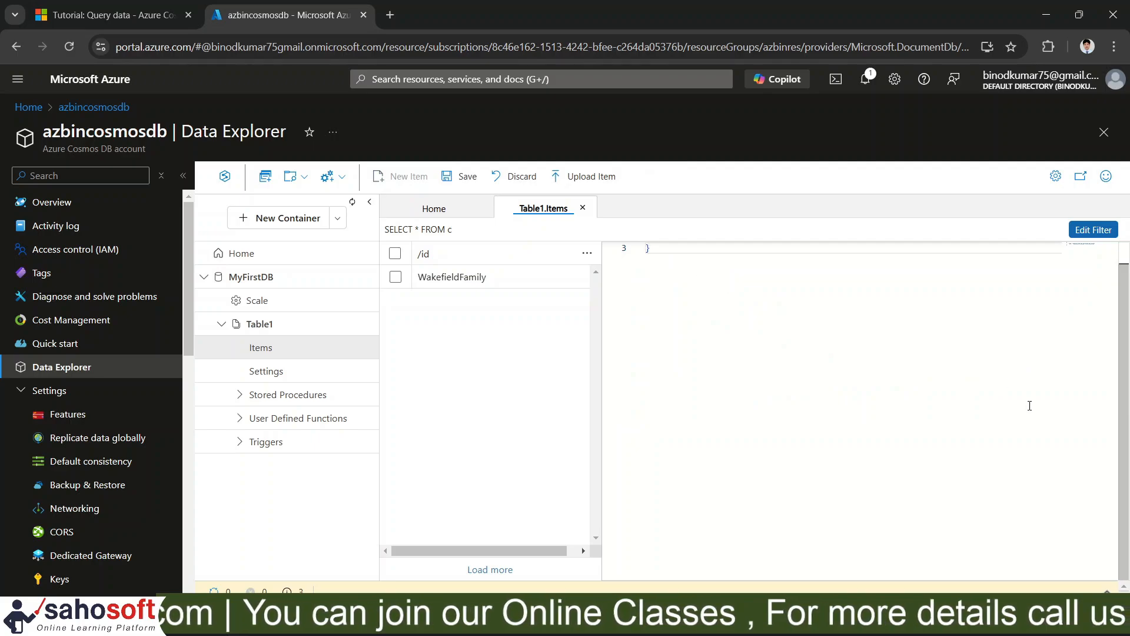
{"action": "scroll", "coordinate": [1121, 285], "scroll_direction": "up", "scroll_amount": 2}
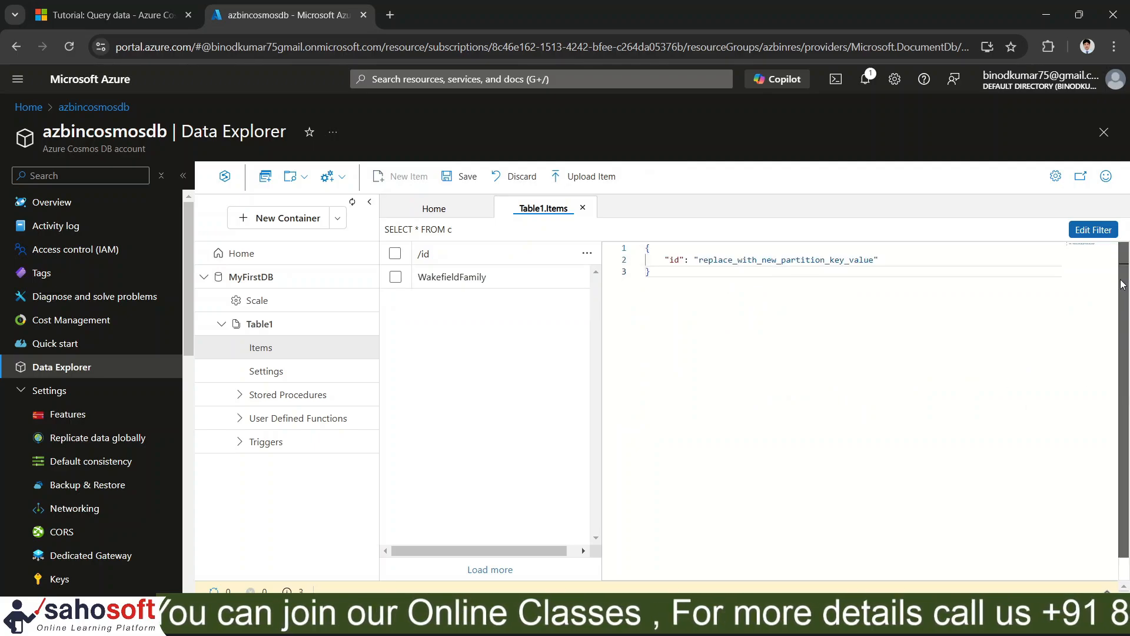
{"action": "left_click", "coordinate": [121, 17]}
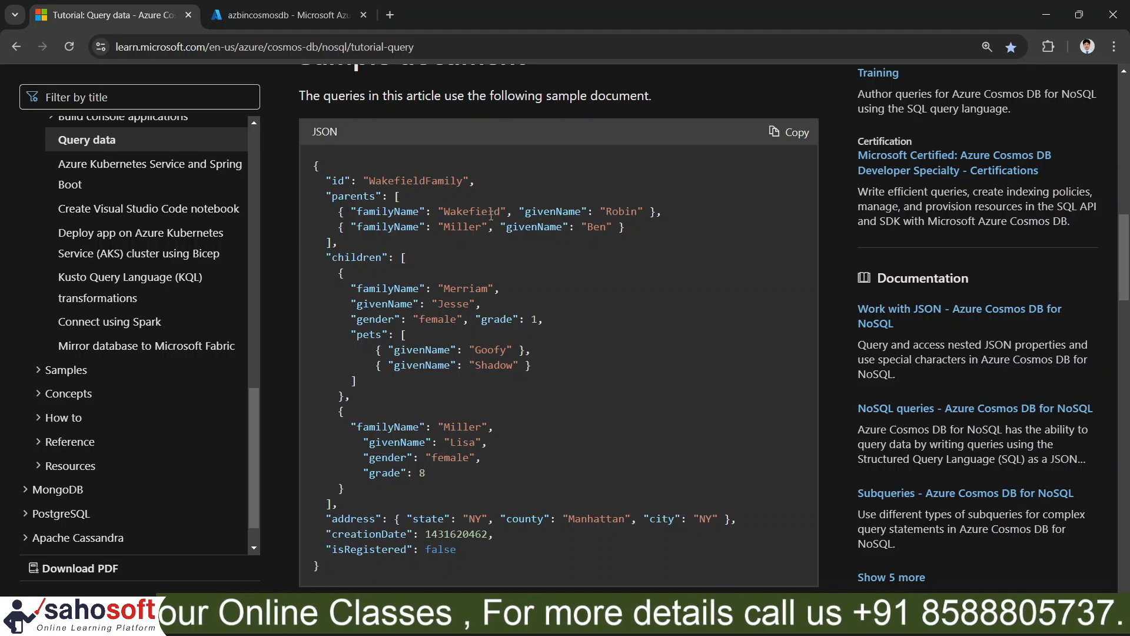
{"action": "left_click", "coordinate": [793, 136]}
{"action": "left_click", "coordinate": [241, 9]}
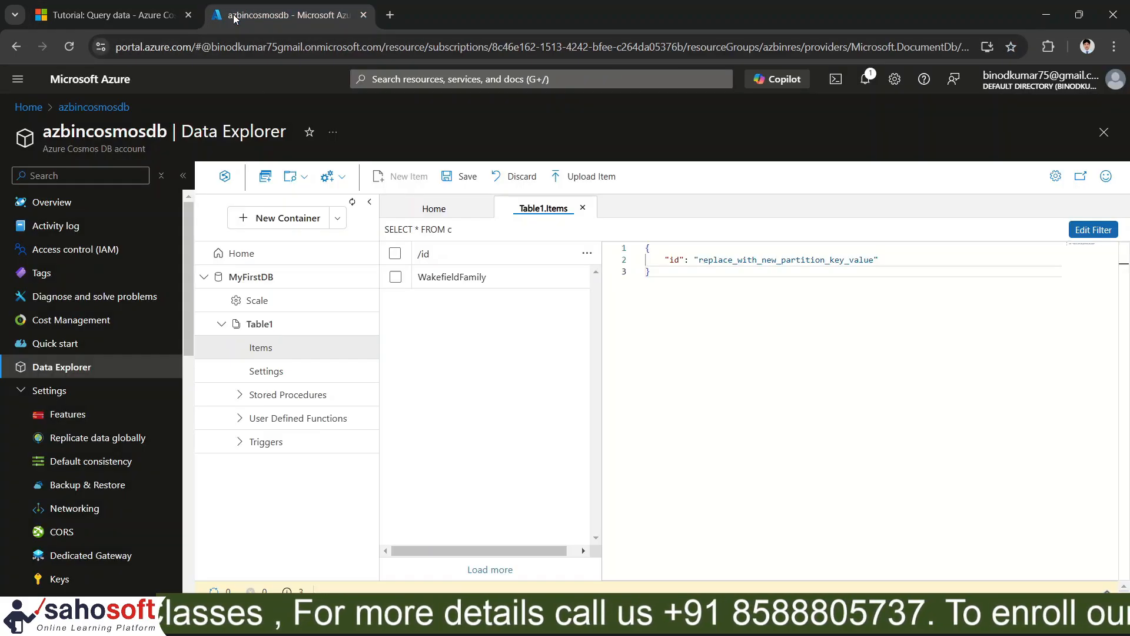
Replace the second item's template with the copied JSON, try to save it with the duplicate id, and dismiss the error details.
{"action": "left_click_drag", "start_coordinate": [652, 270], "coordinate": [639, 252]}
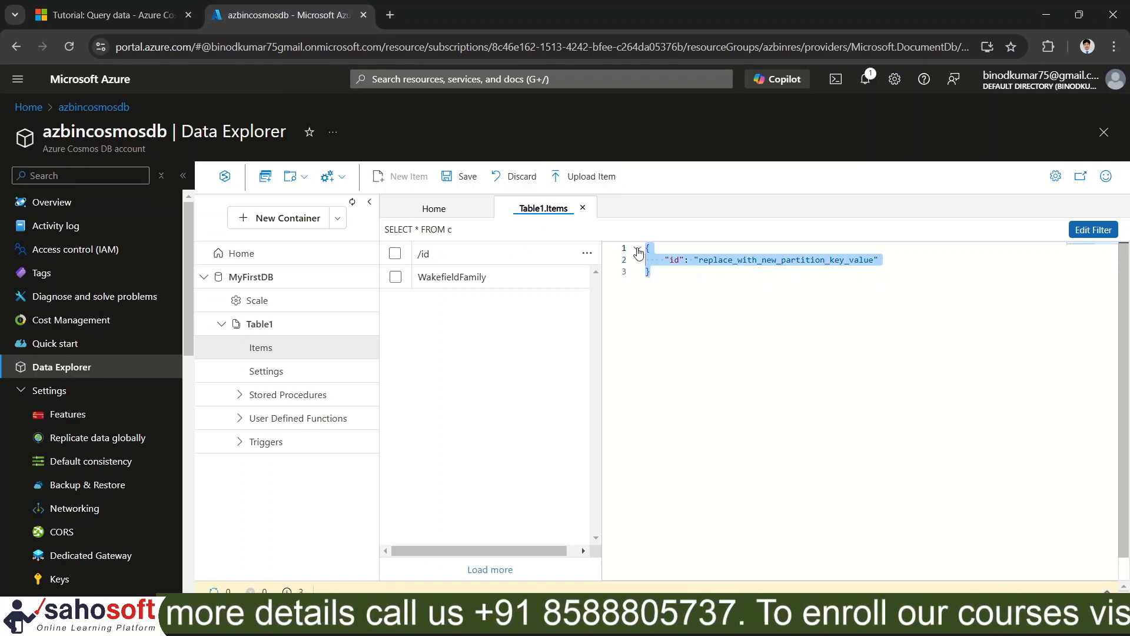
{"action": "key", "text": "ctrl+v"}
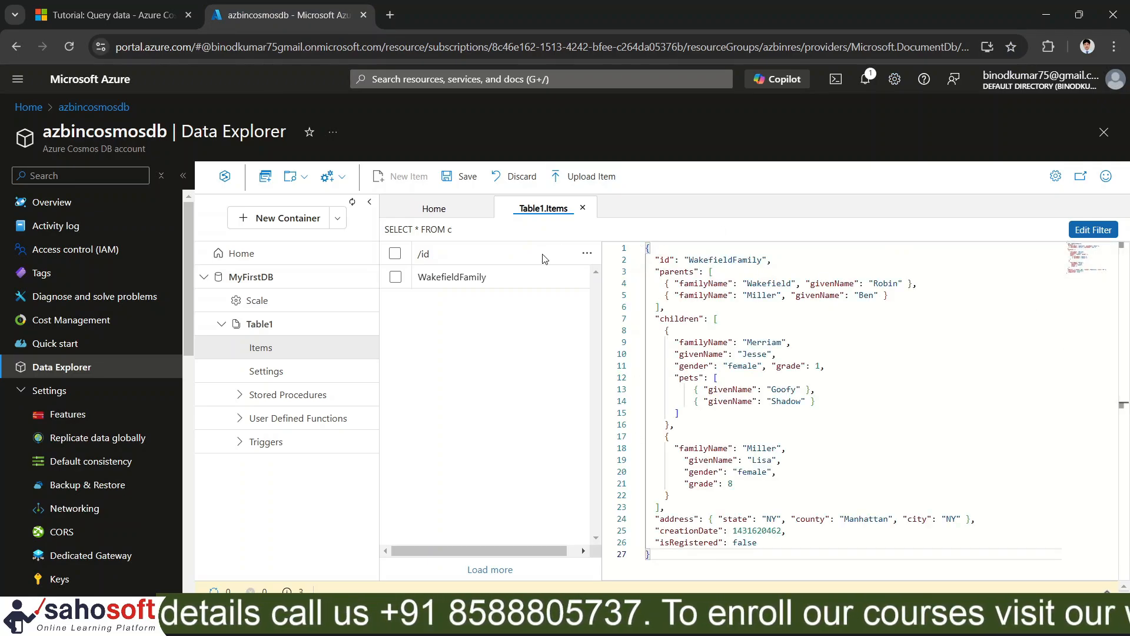
{"action": "left_click", "coordinate": [463, 182]}
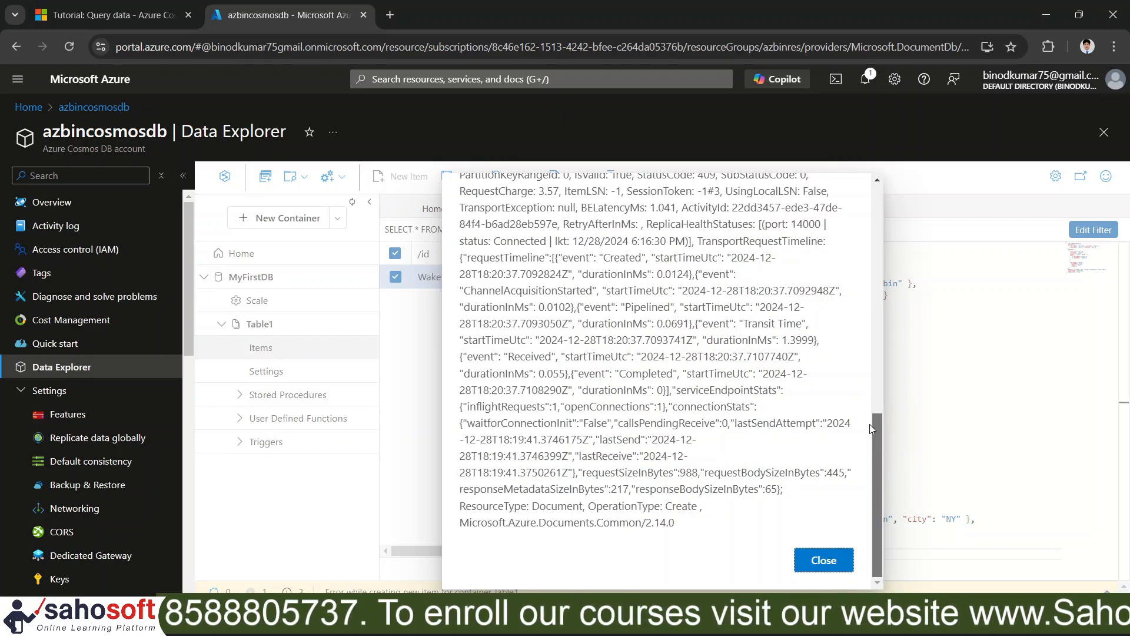
{"action": "left_click_drag", "start_coordinate": [870, 424], "coordinate": [883, 463]}
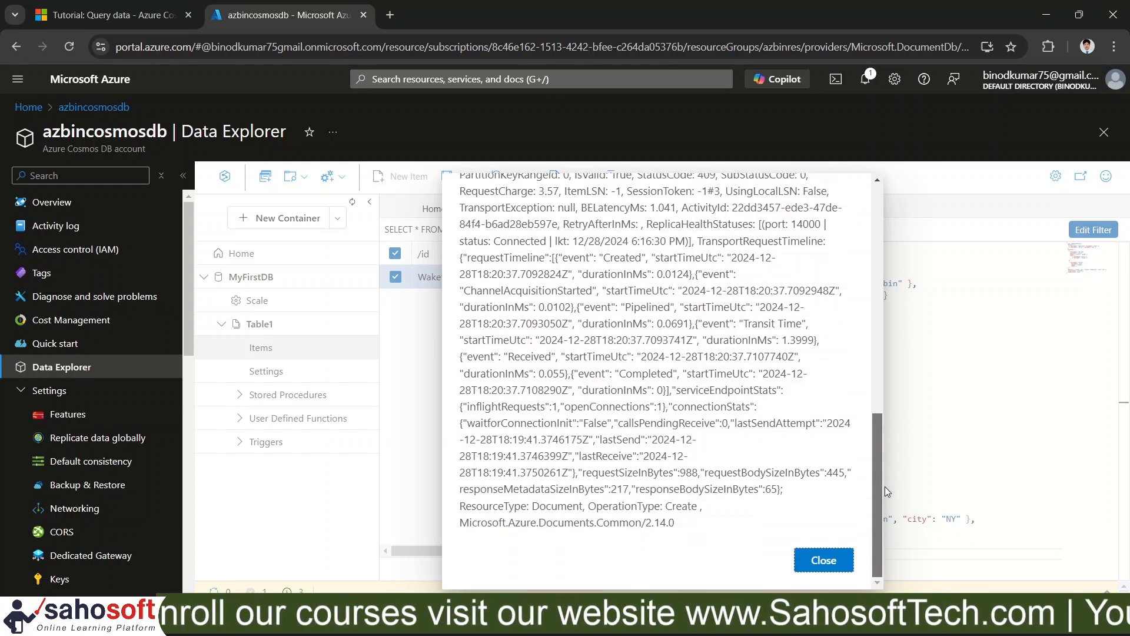
{"action": "left_click", "coordinate": [825, 560]}
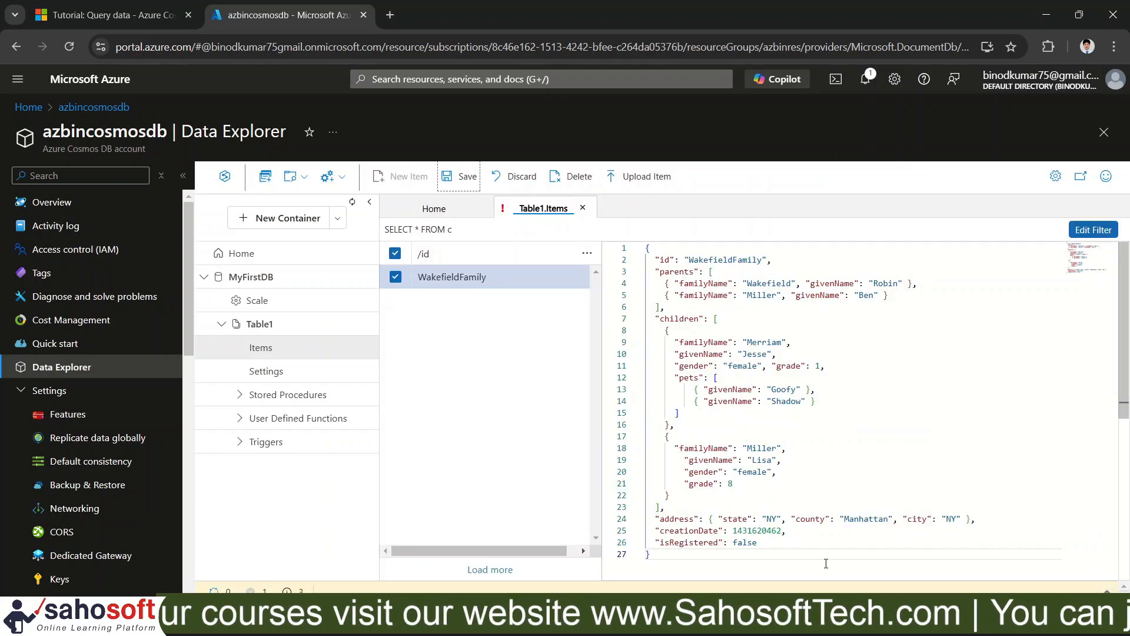
Change the new item's id to WakefieldFamily1 and save the item.
{"action": "double_click", "coordinate": [758, 260]}
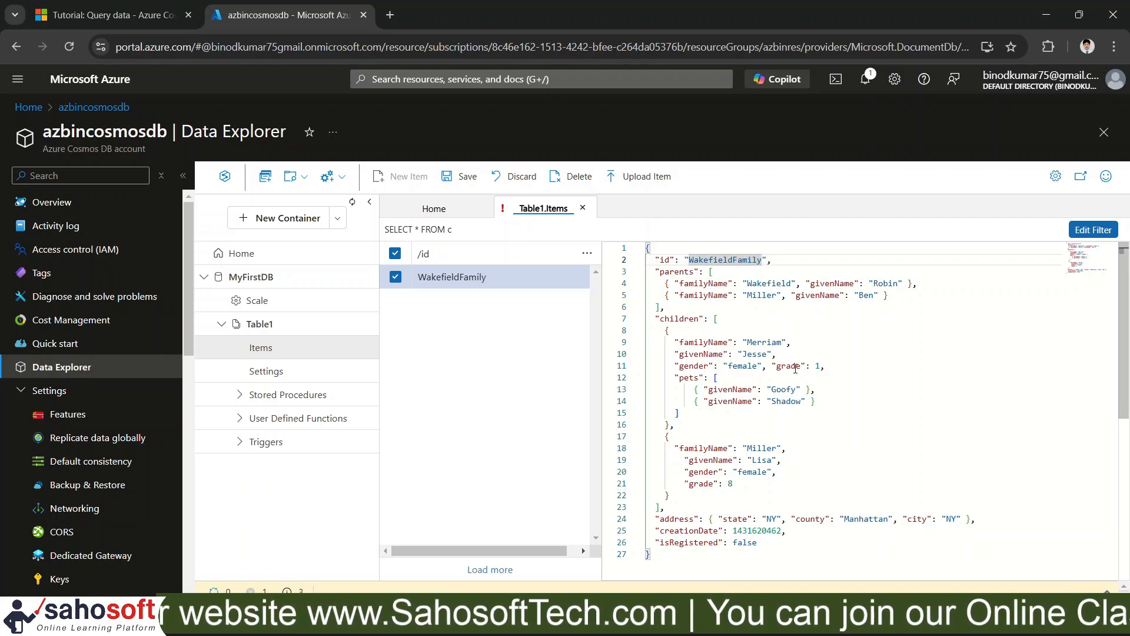
{"action": "key", "text": "Right"}
{"action": "type", "text": "1"}
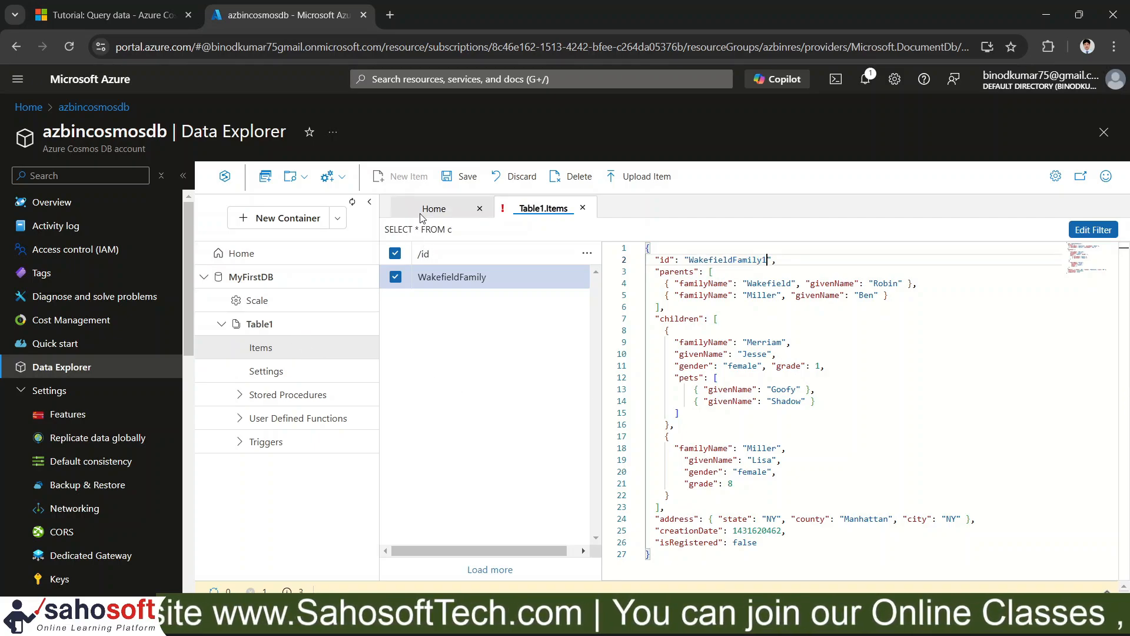
{"action": "left_click", "coordinate": [463, 177]}
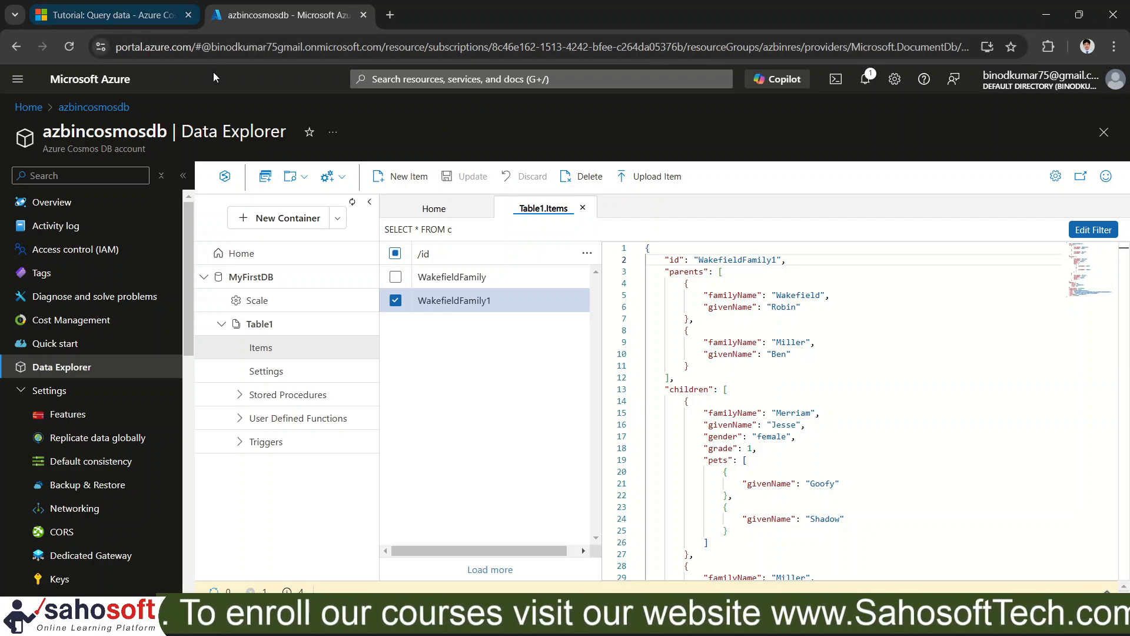
On the tutorial page, copy the SQL query under "Select all fields and apply a filter" and return to the Azure portal.
{"action": "left_click", "coordinate": [134, 16]}
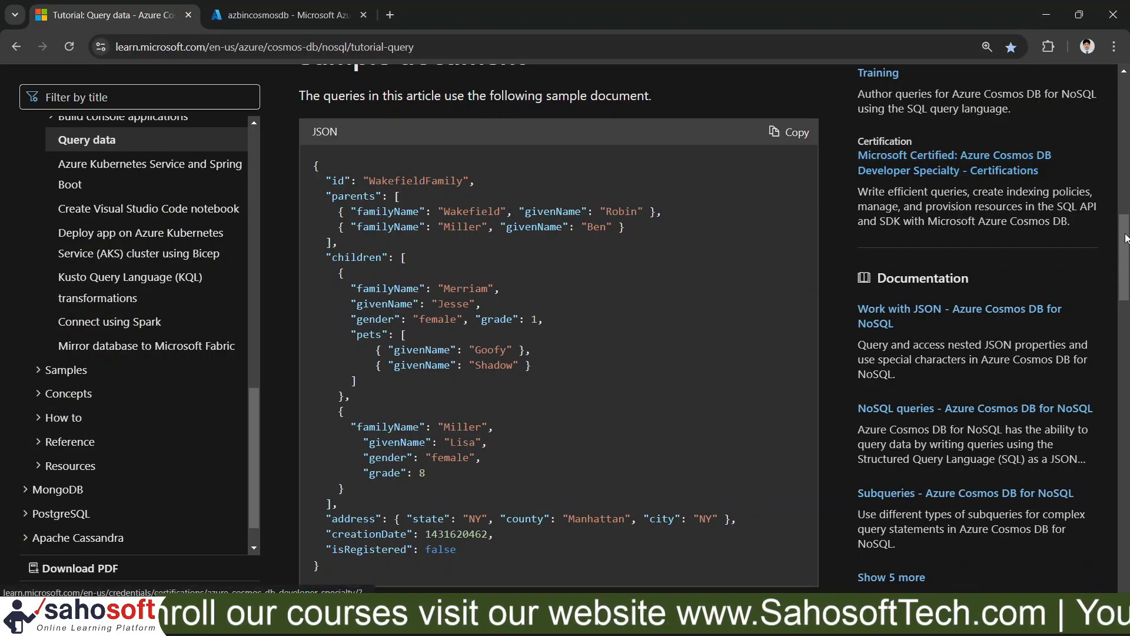
{"action": "scroll", "coordinate": [1125, 238], "scroll_direction": "down", "scroll_amount": 6}
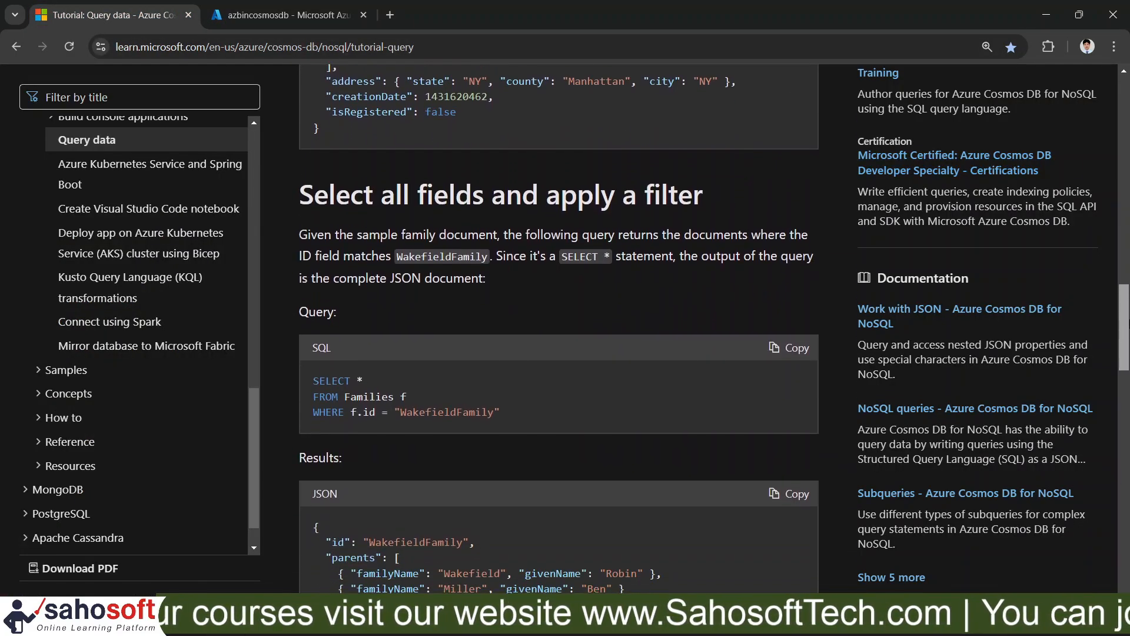
{"action": "scroll", "coordinate": [1127, 324], "scroll_direction": "down", "scroll_amount": 1}
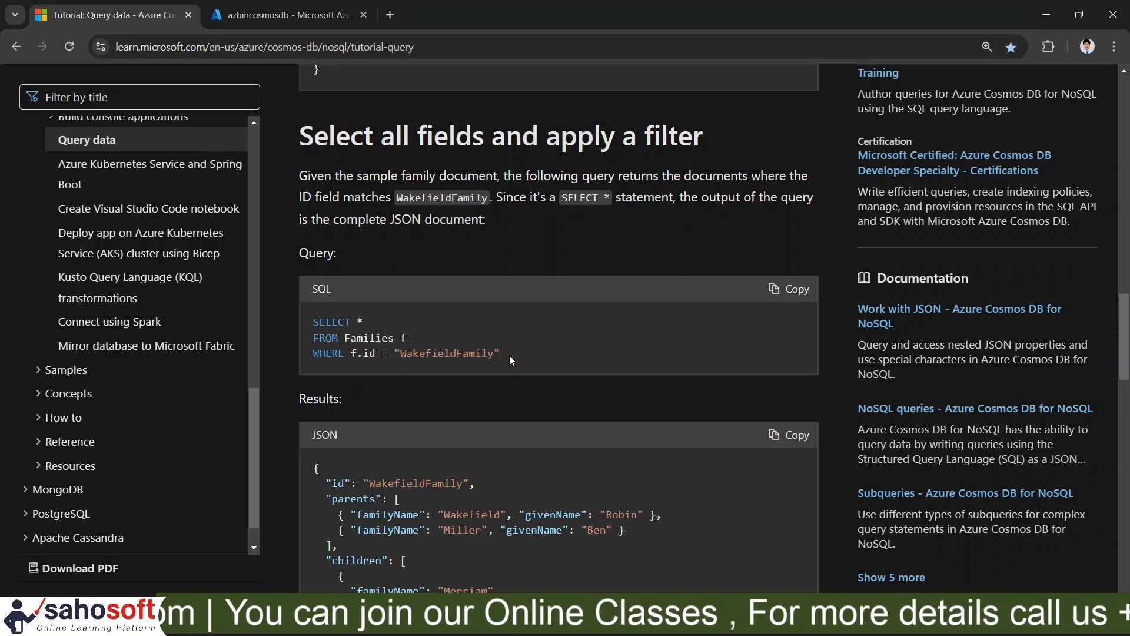
{"action": "left_click_drag", "start_coordinate": [510, 355], "coordinate": [301, 328]}
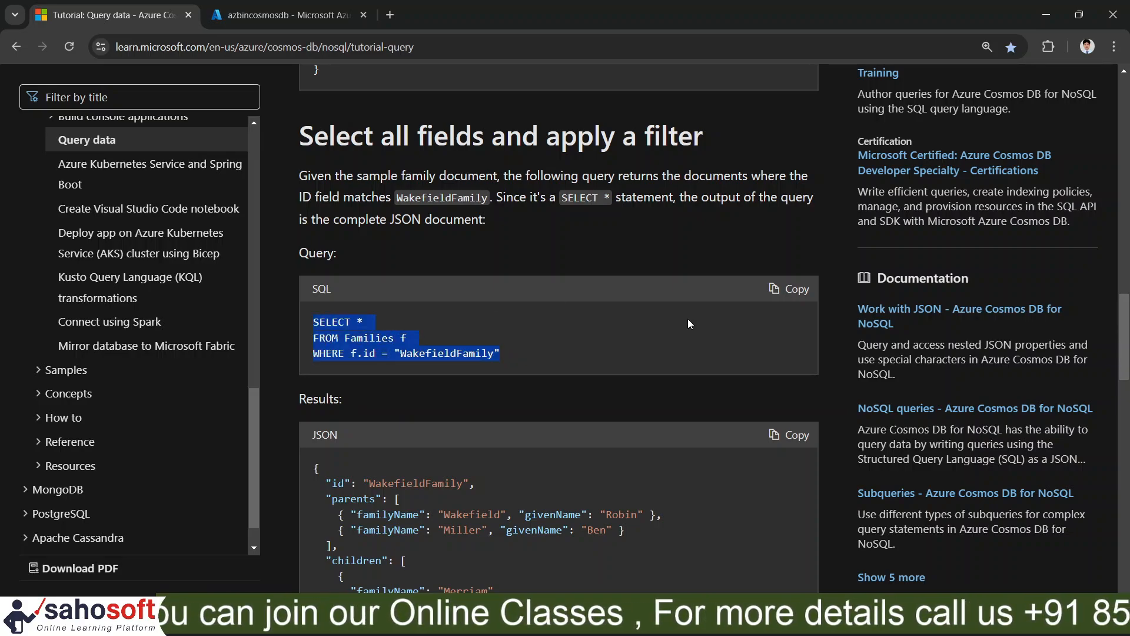
{"action": "left_click", "coordinate": [793, 291]}
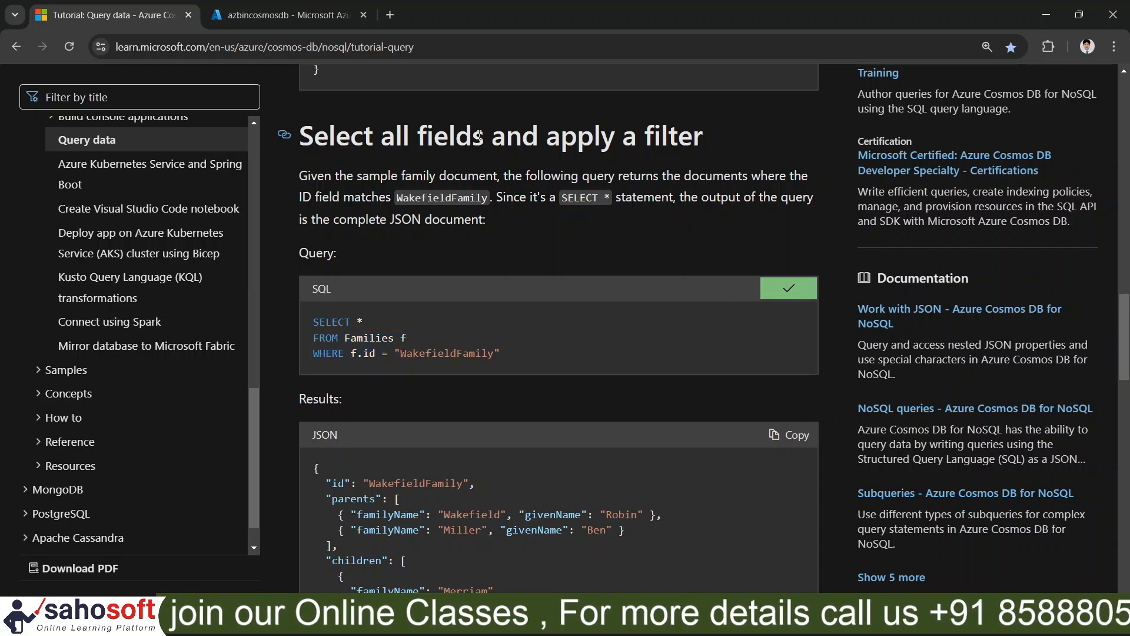
{"action": "left_click", "coordinate": [284, 17]}
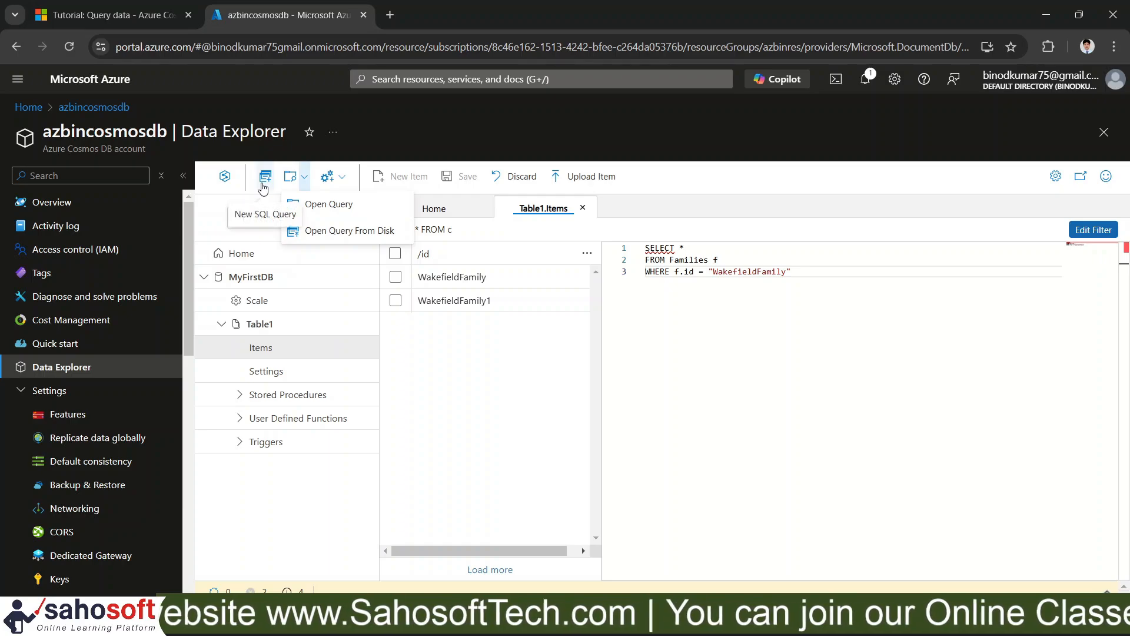
Create a new SQL query for Table1 and replace its default statement with the copied query.
{"action": "left_click", "coordinate": [264, 188]}
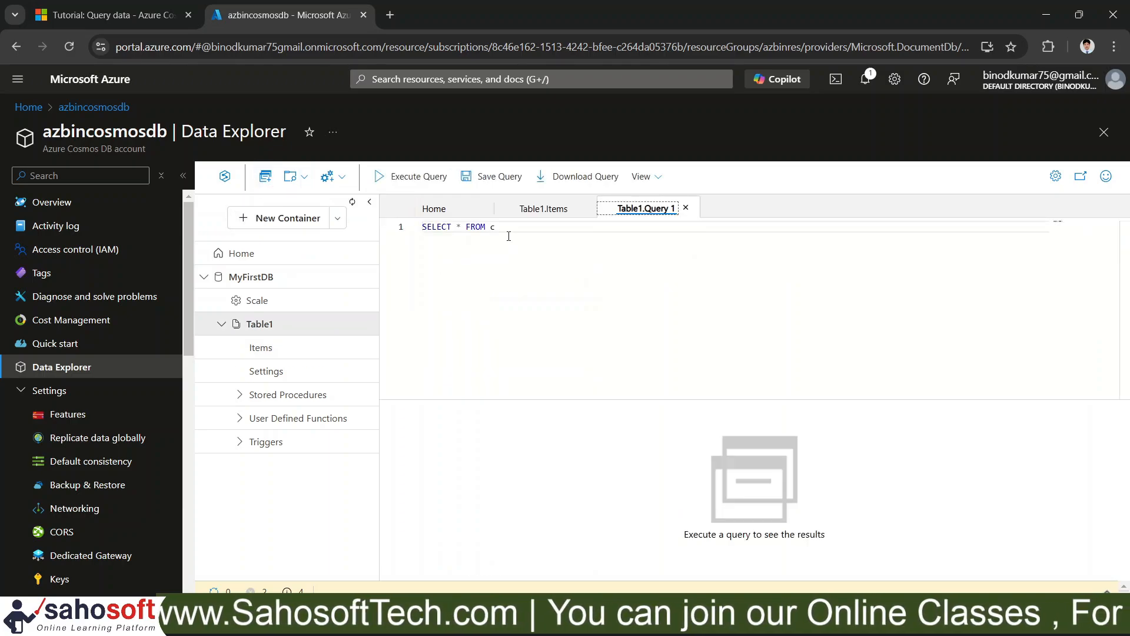
{"action": "triple_click", "coordinate": [511, 228]}
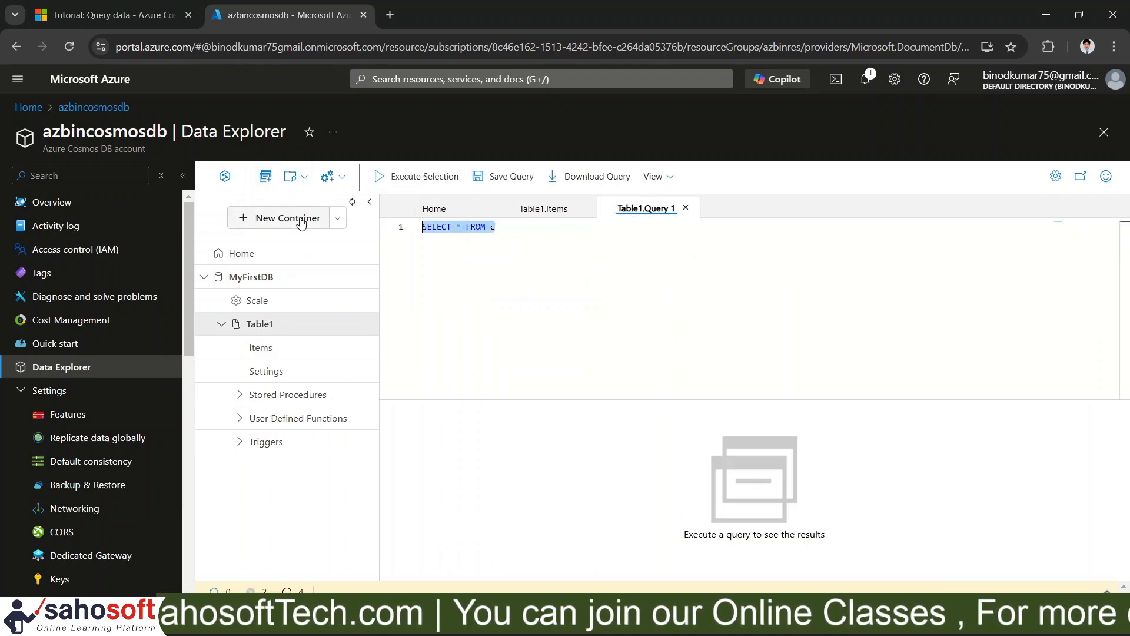
{"action": "key", "text": "ctrl+v"}
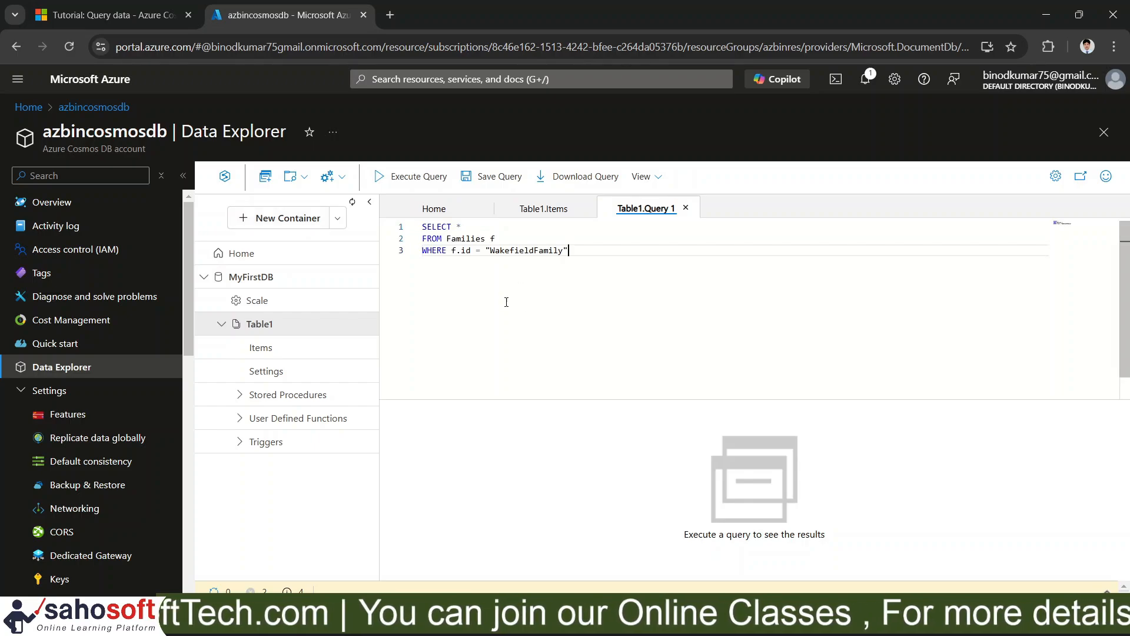
Set the query's FROM source to Table1, execute the query, and look over the query and its results.
{"action": "double_click", "coordinate": [456, 238]}
{"action": "type", "text": "Tablq"}
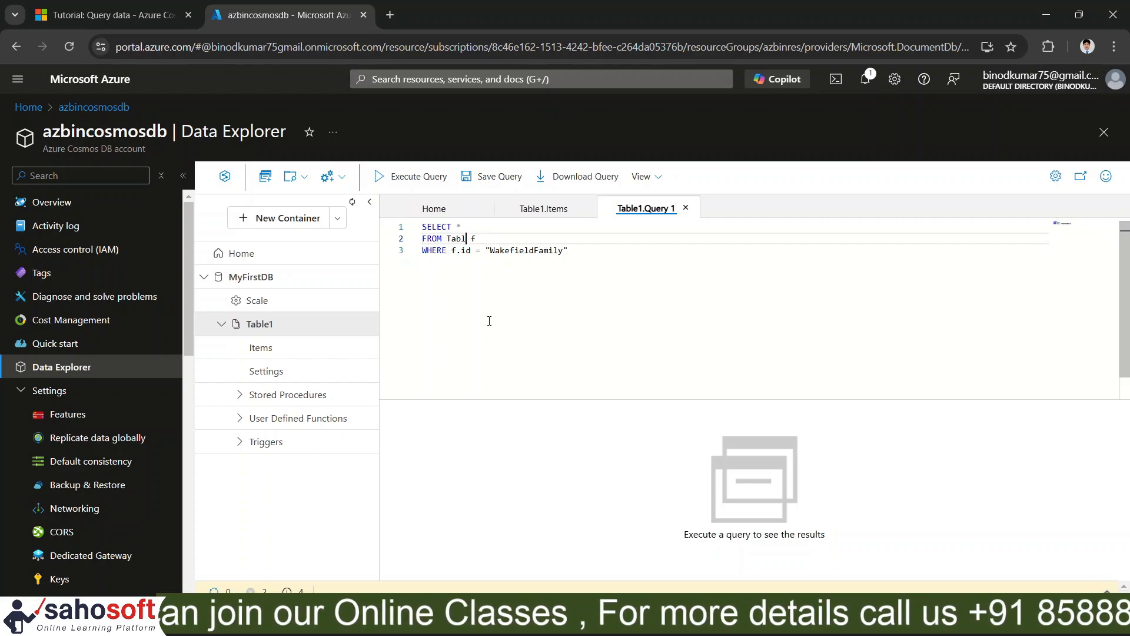
{"action": "key", "text": "BackSpace"}
{"action": "type", "text": "1"}
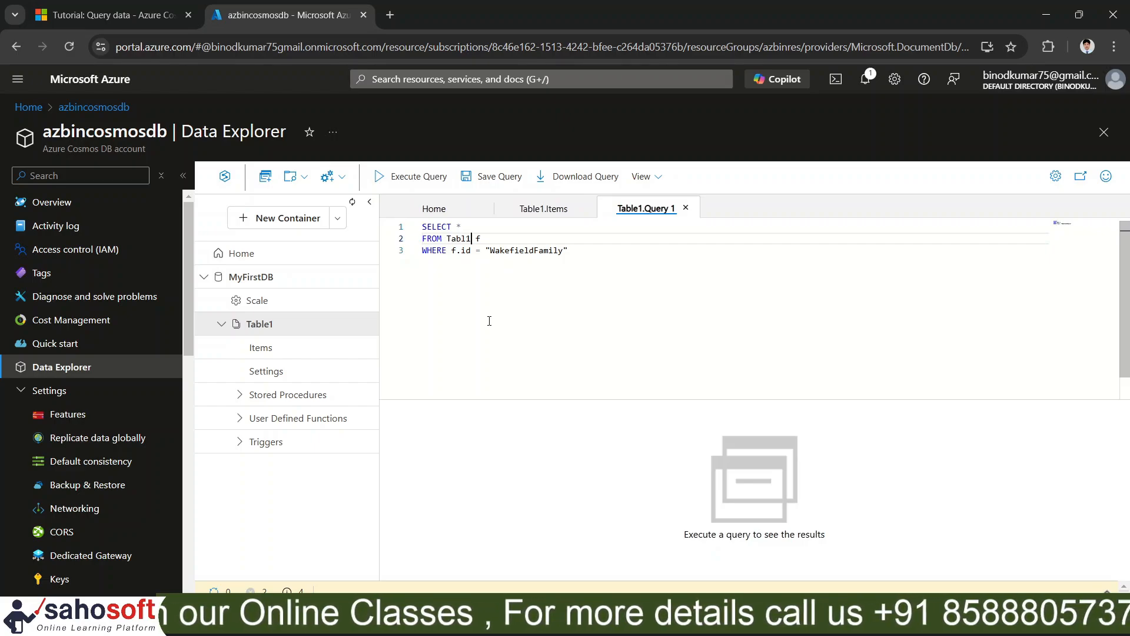
{"action": "key", "text": "BackSpace"}
{"action": "type", "text": "e1"}
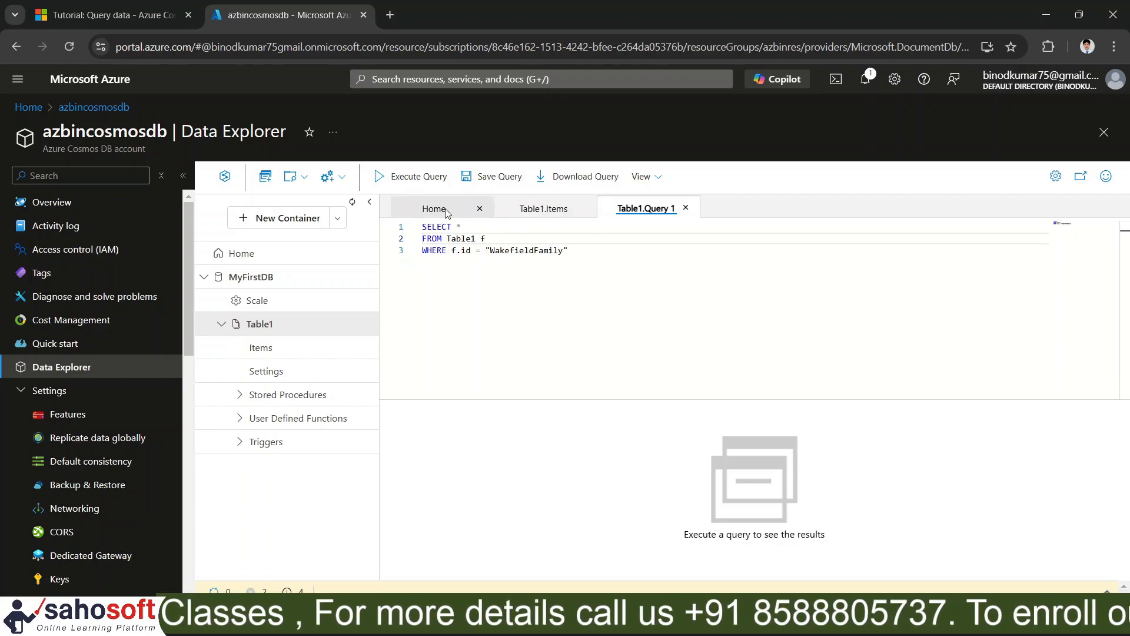
{"action": "left_click", "coordinate": [412, 178]}
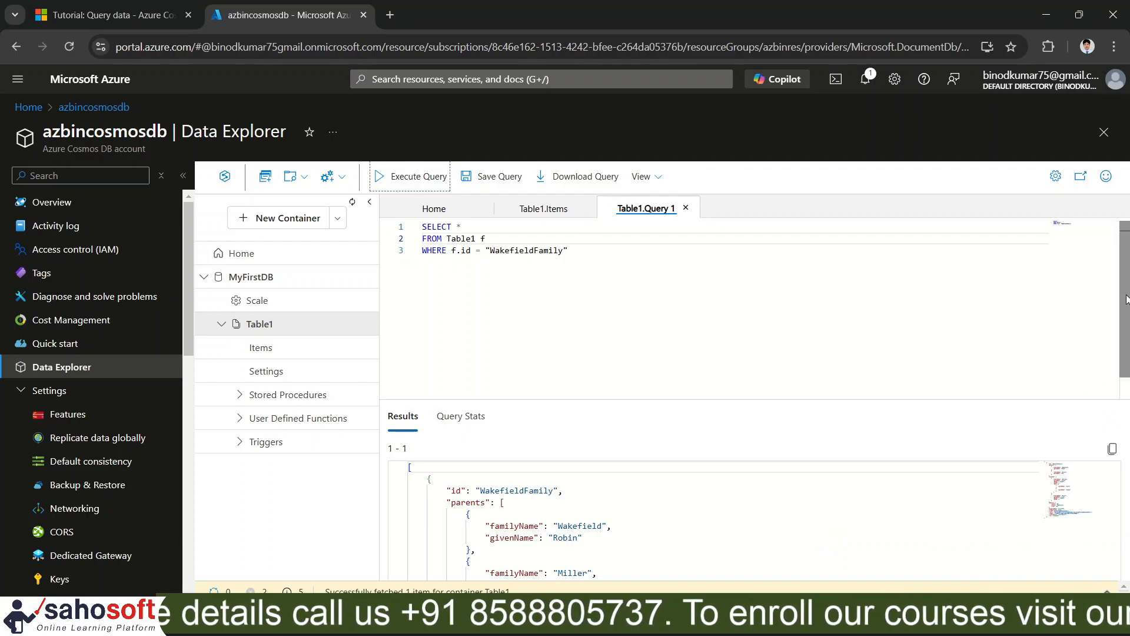
{"action": "scroll", "coordinate": [1127, 345], "scroll_direction": "down", "scroll_amount": 1}
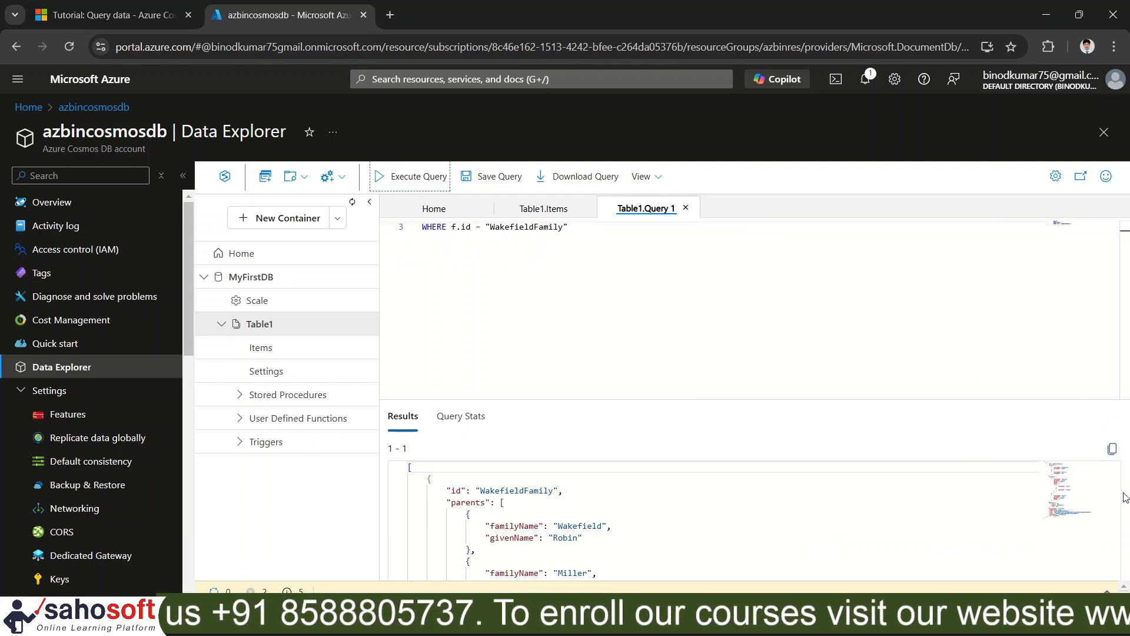
{"action": "left_click_drag", "start_coordinate": [1119, 486], "coordinate": [1127, 462]}
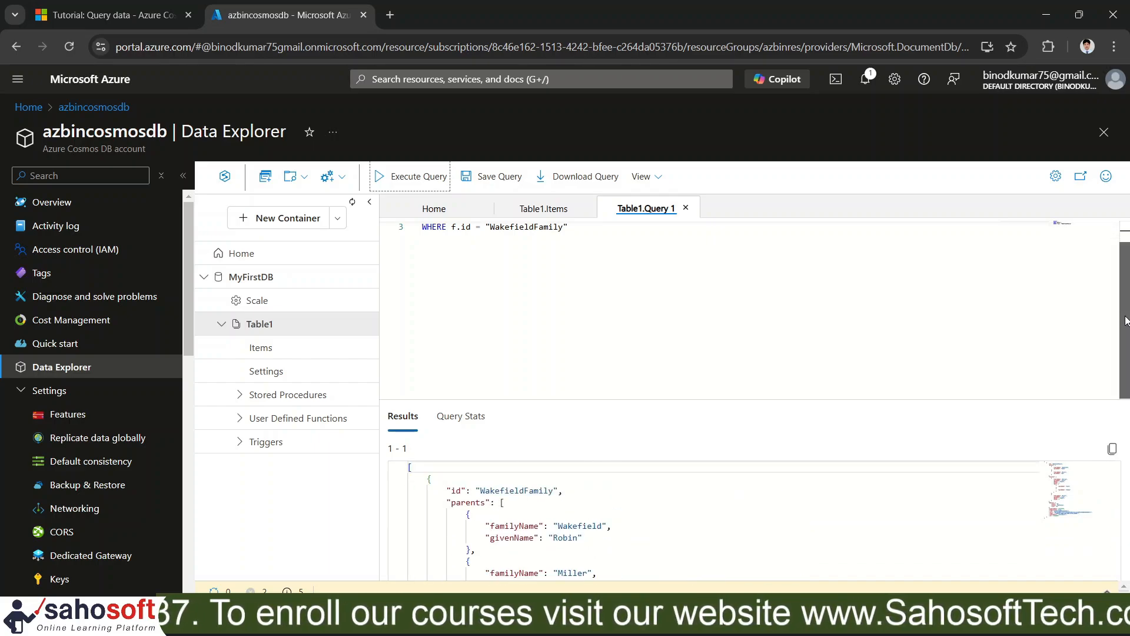
{"action": "scroll", "coordinate": [1122, 250], "scroll_direction": "up", "scroll_amount": 1}
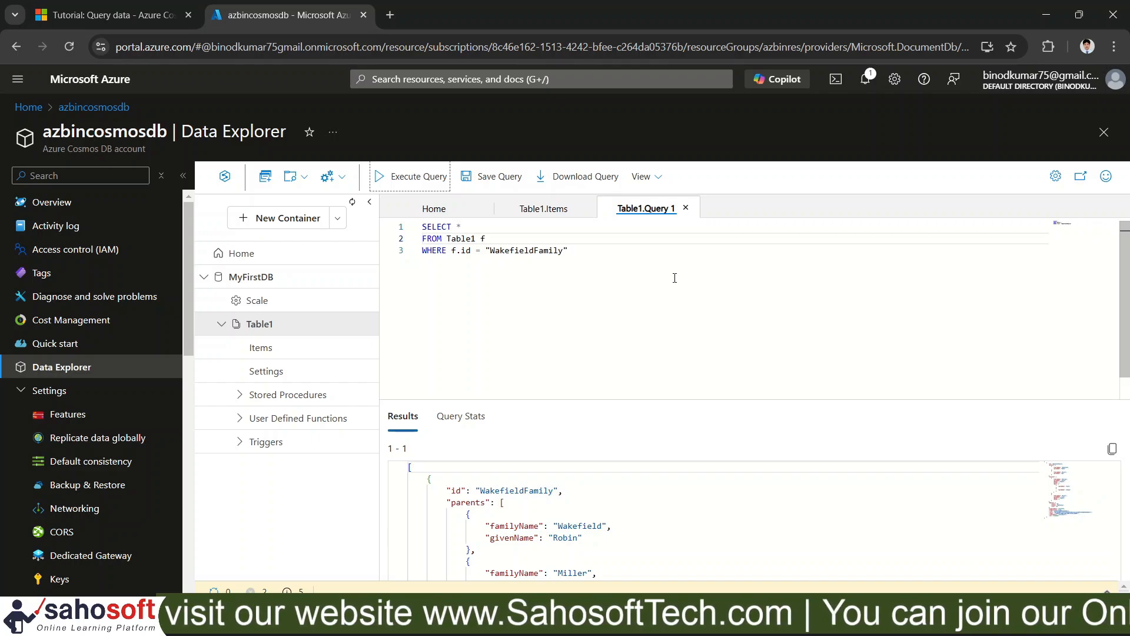
On the tutorial page, copy the SQL query that selects a cross-product of a child collection field and return to the Azure portal.
{"action": "left_click", "coordinate": [127, 16]}
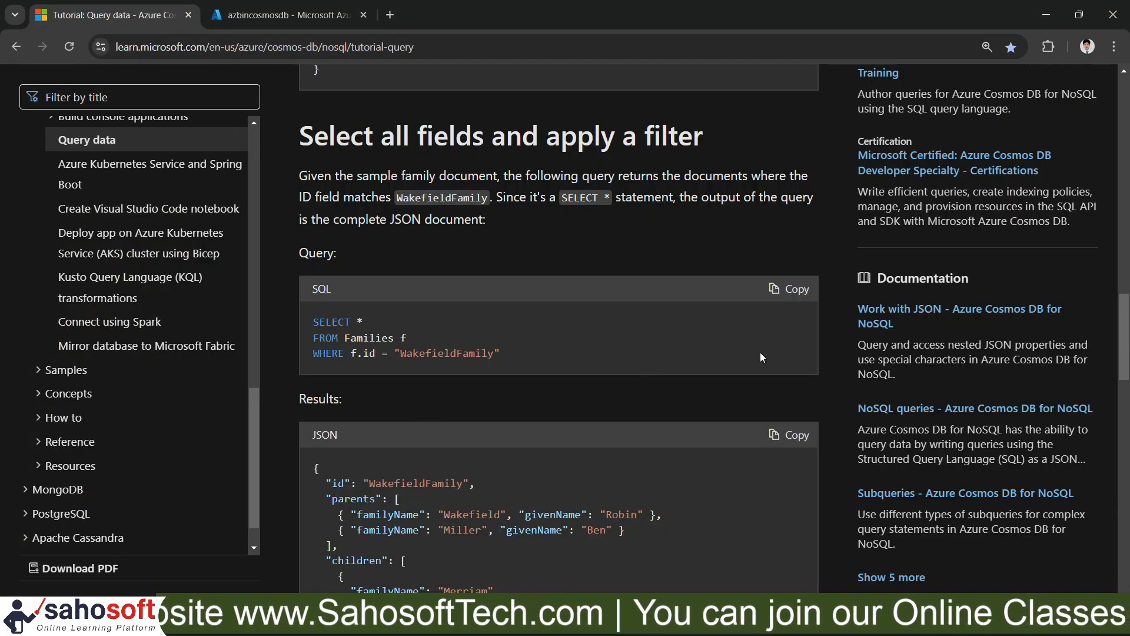
{"action": "left_click_drag", "start_coordinate": [1123, 325], "coordinate": [1126, 449]}
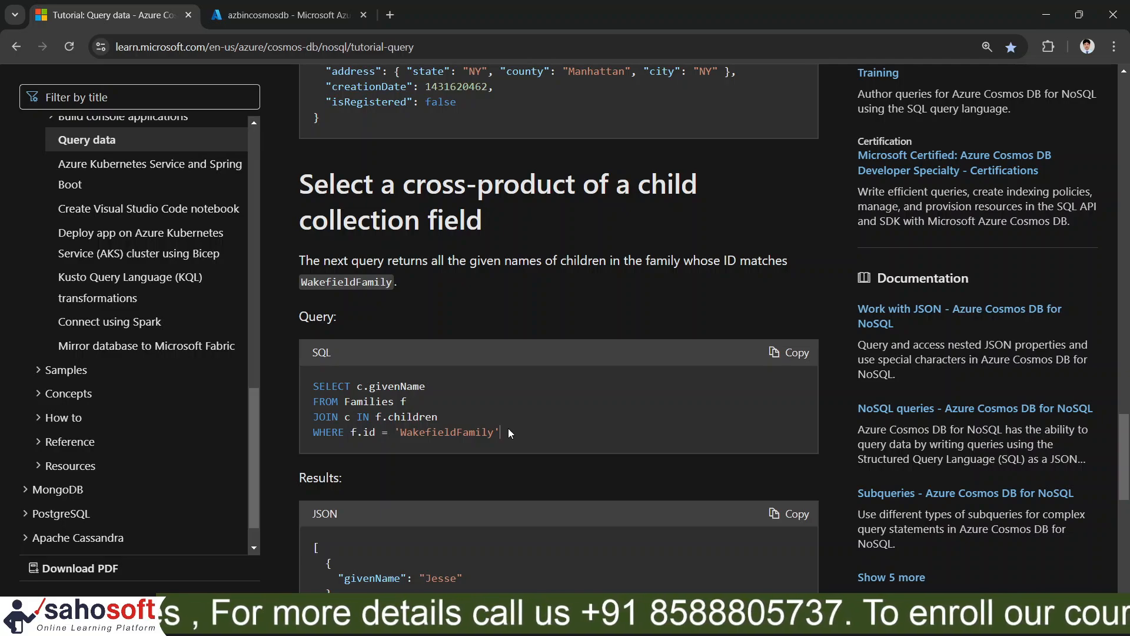
{"action": "left_click", "coordinate": [798, 353]}
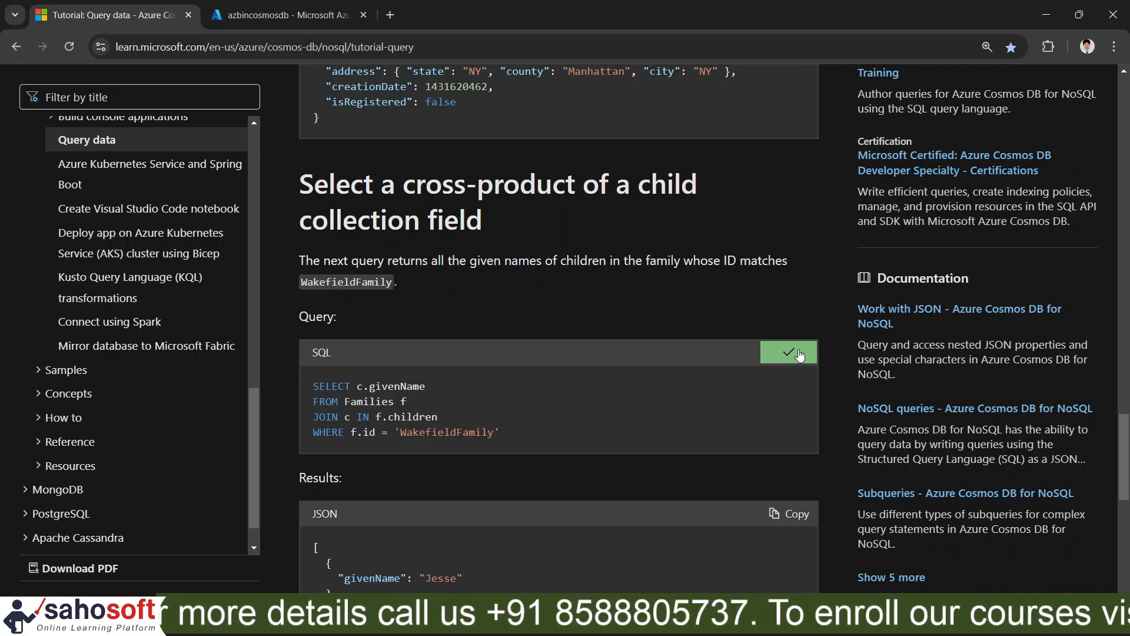
{"action": "left_click", "coordinate": [274, 13]}
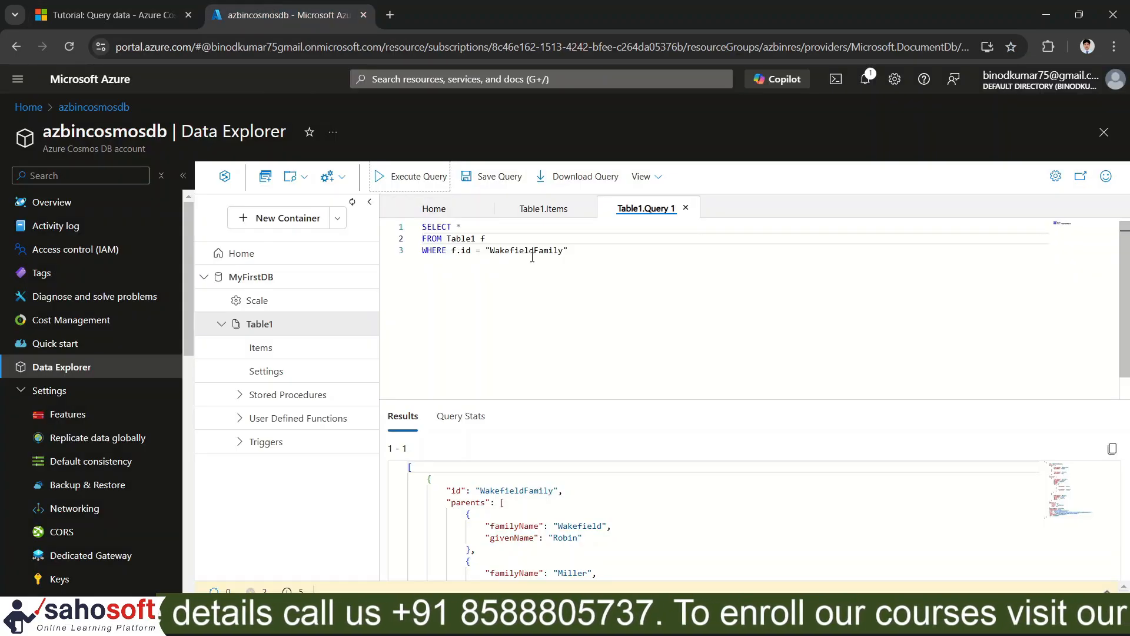
Replace the whole query with the copied JOIN query, set its FROM source to Table1, and execute it.
{"action": "left_click_drag", "start_coordinate": [606, 259], "coordinate": [422, 227]}
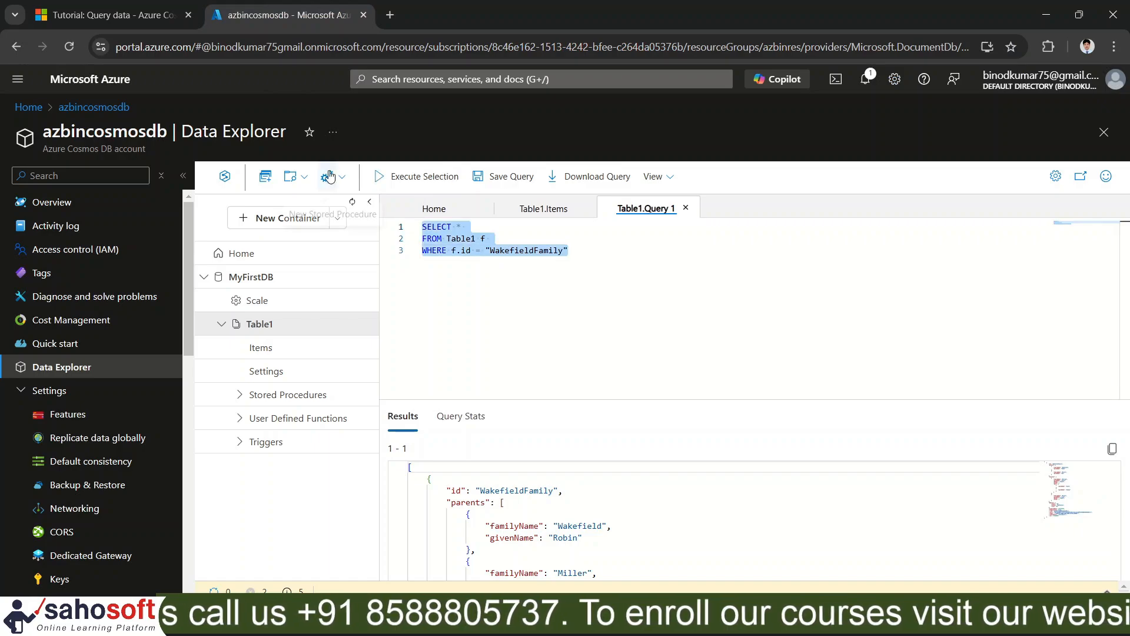
{"action": "key", "text": "ctrl+v"}
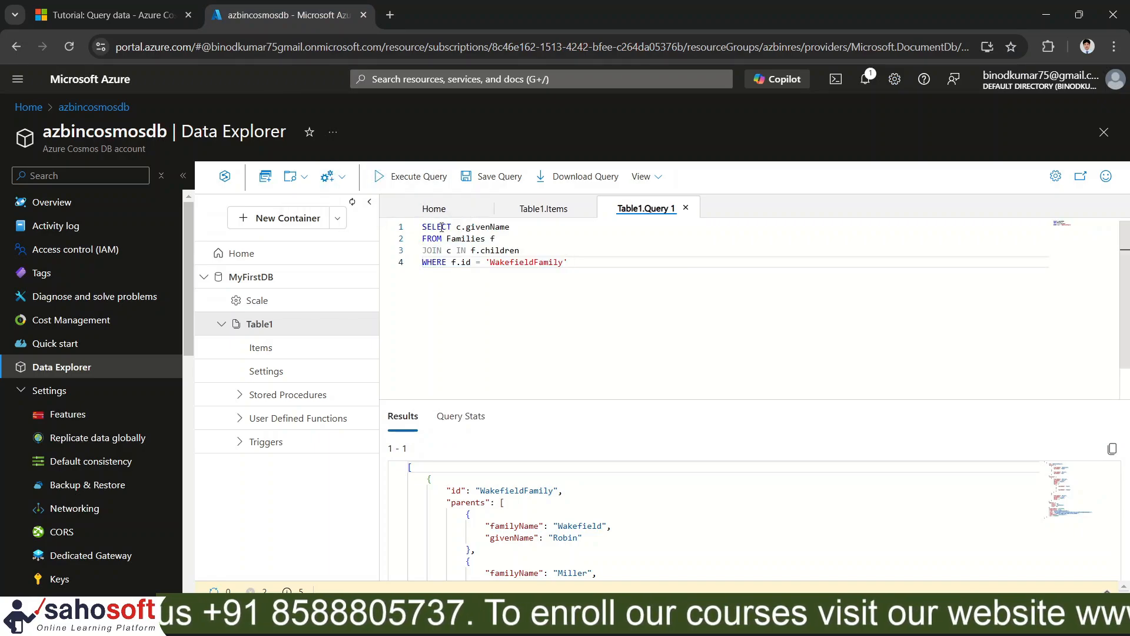
{"action": "double_click", "coordinate": [467, 240]}
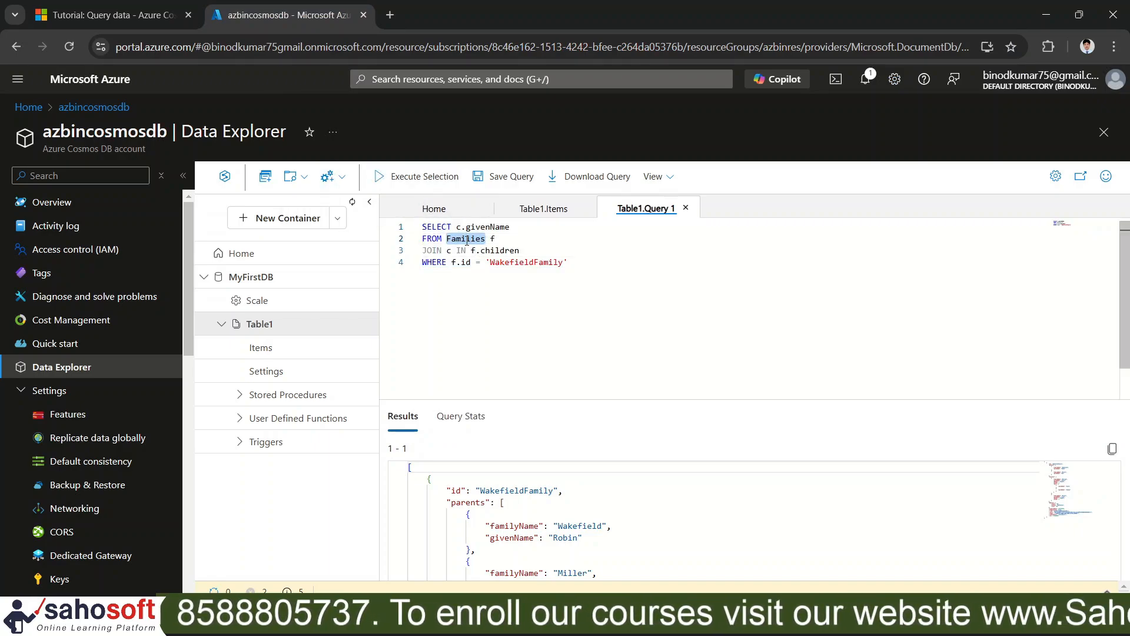
{"action": "type", "text": "Tabl"}
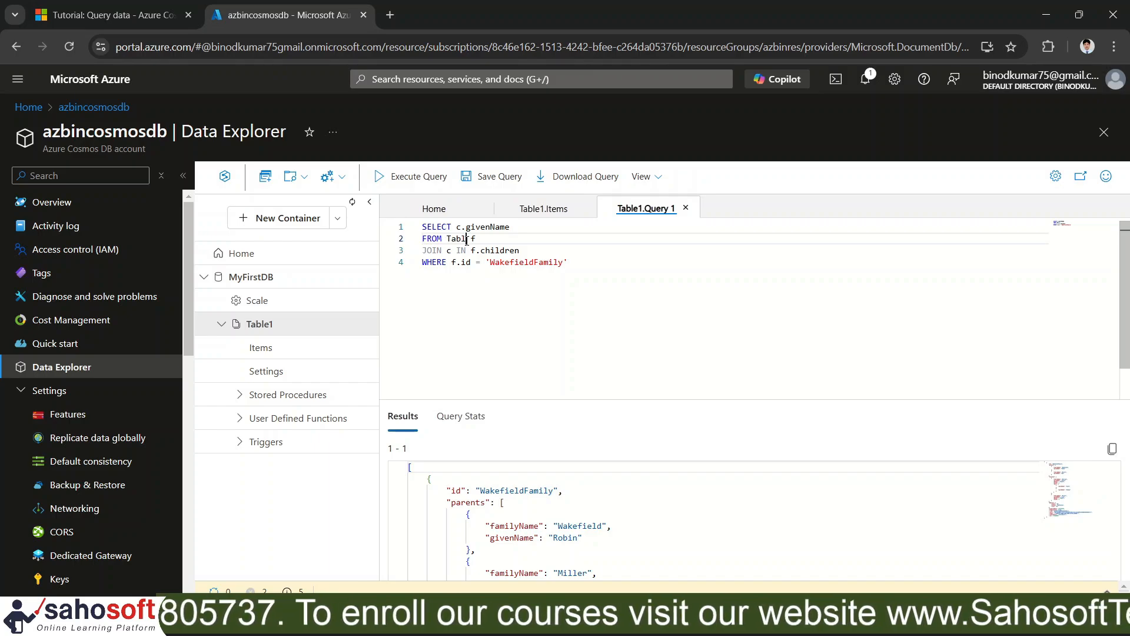
{"action": "type", "text": "e1"}
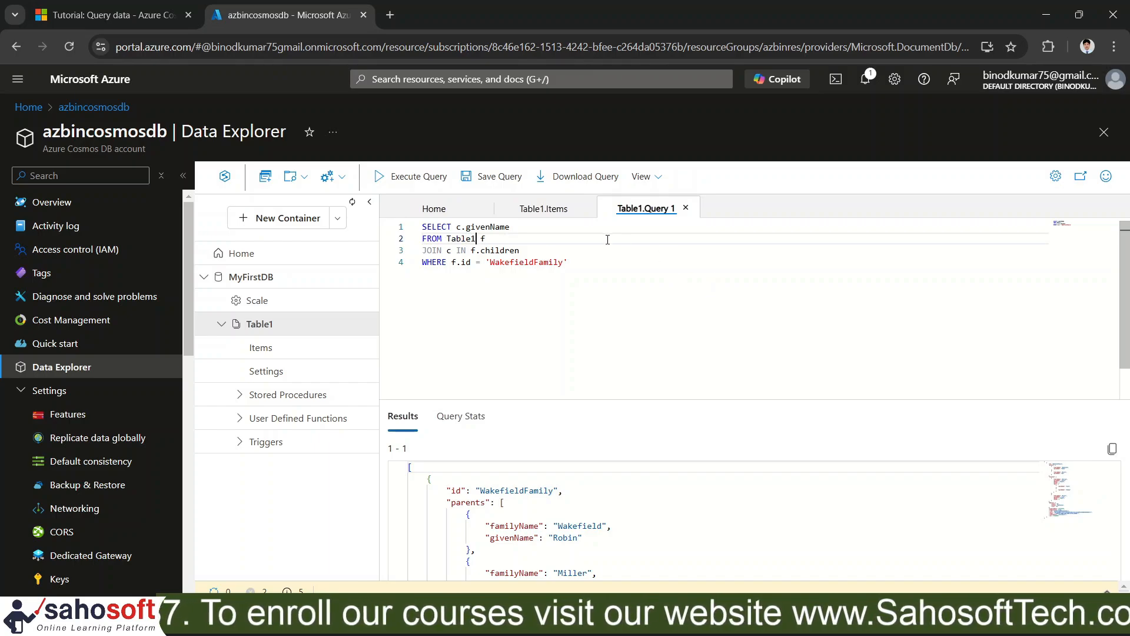
{"action": "left_click", "coordinate": [401, 179]}
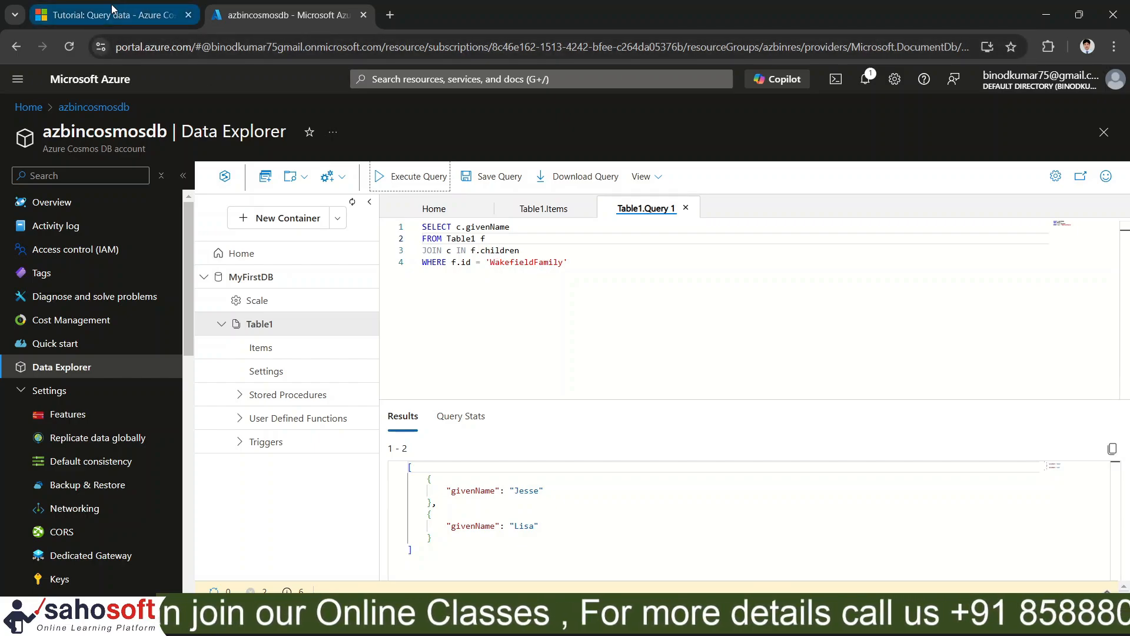
Compare the JOIN query's results with the givenName entries under children in the tutorial's sample document.
{"action": "key", "text": "ctrl+Tab"}
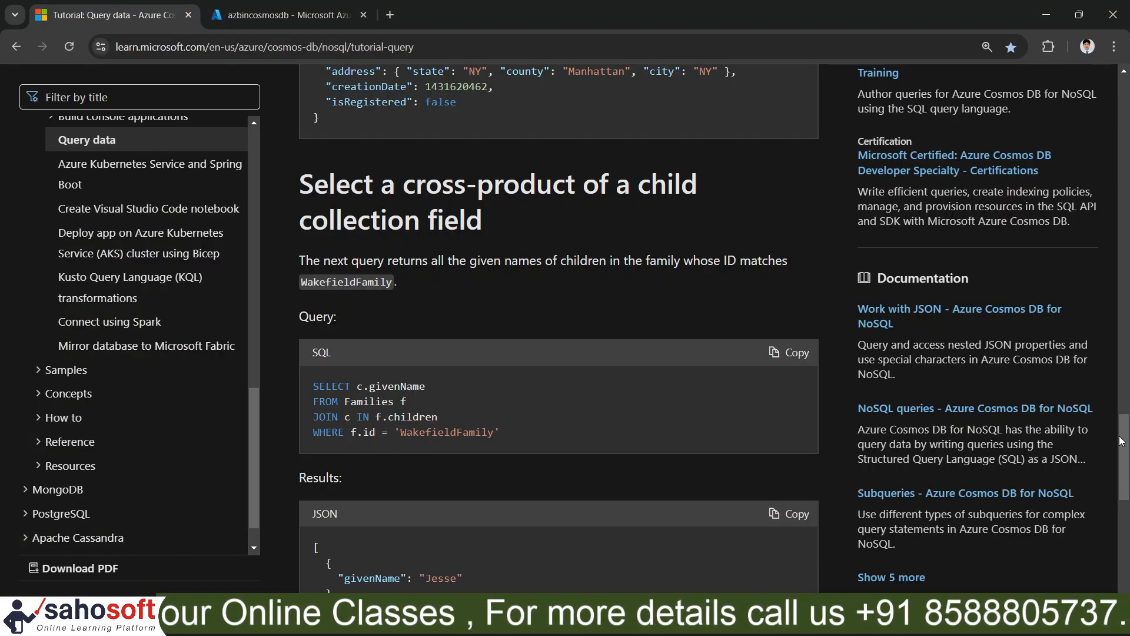
{"action": "scroll", "coordinate": [1125, 463], "scroll_direction": "up", "scroll_amount": 2}
{"action": "scroll", "coordinate": [1125, 463], "scroll_direction": "up", "scroll_amount": 6}
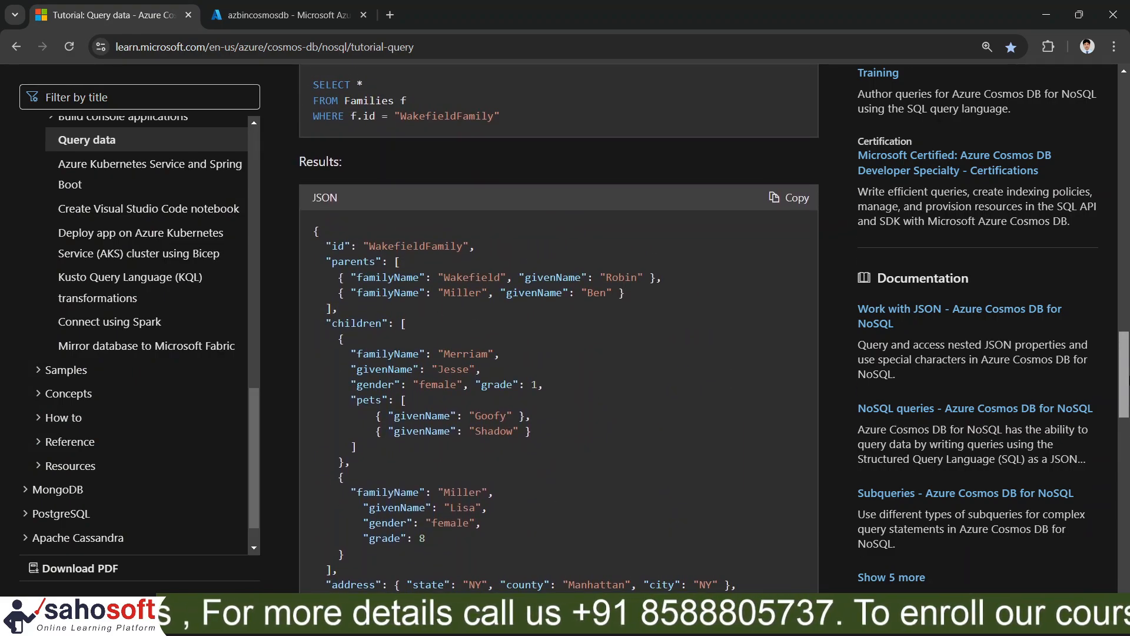
{"action": "left_click_drag", "start_coordinate": [1128, 381], "coordinate": [1123, 256]}
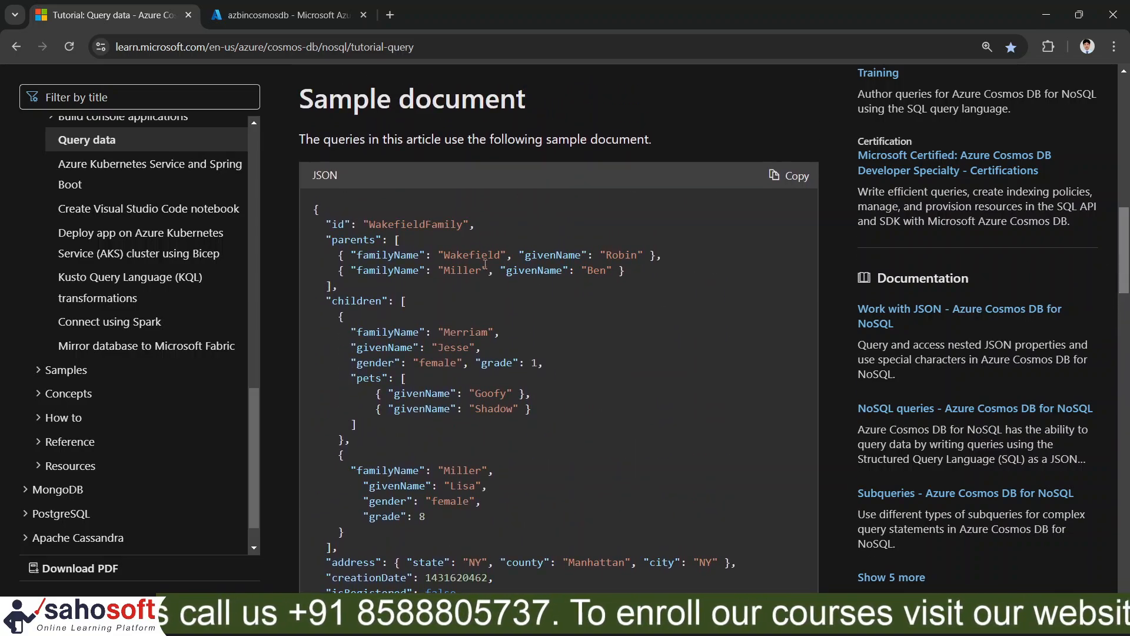
{"action": "left_click", "coordinate": [284, 15]}
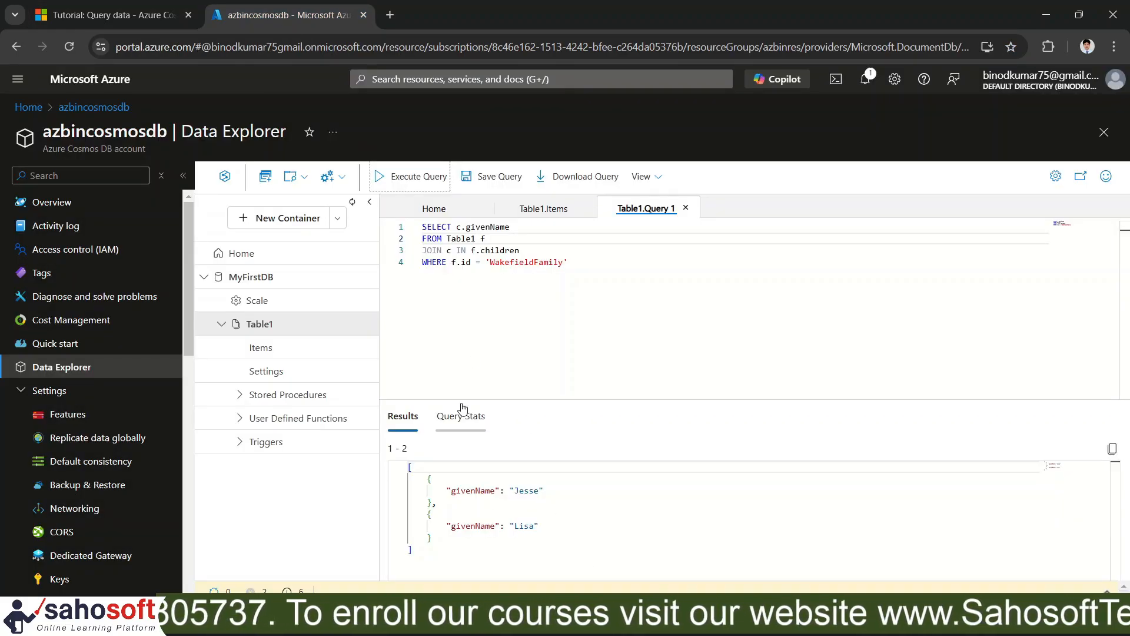
{"action": "left_click", "coordinate": [61, 13]}
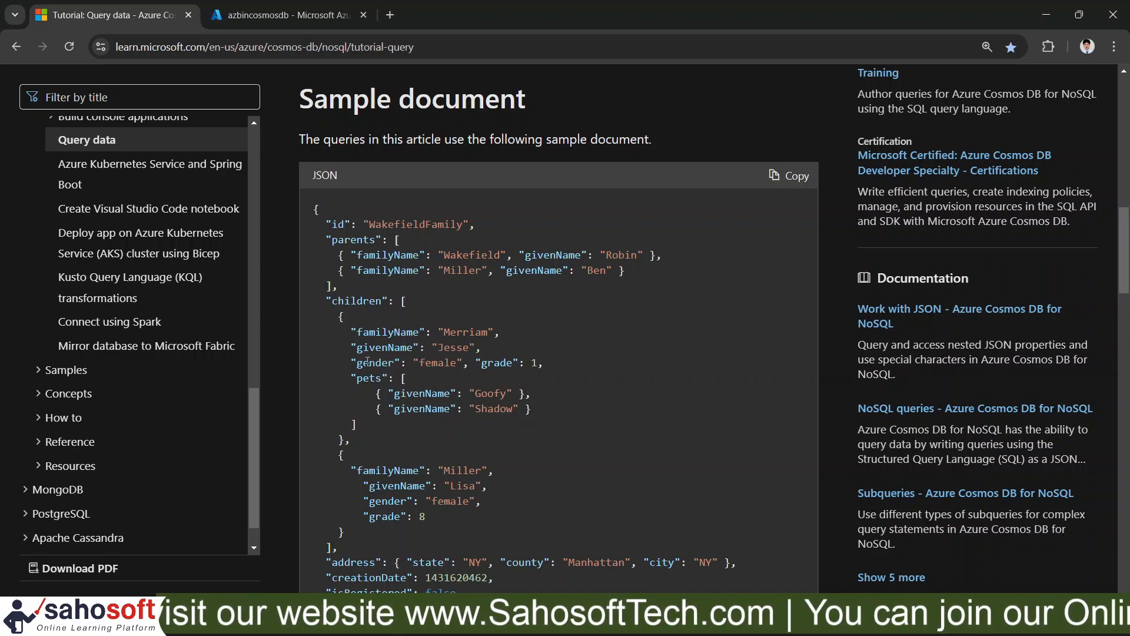
{"action": "left_click_drag", "start_coordinate": [347, 347], "coordinate": [490, 350]}
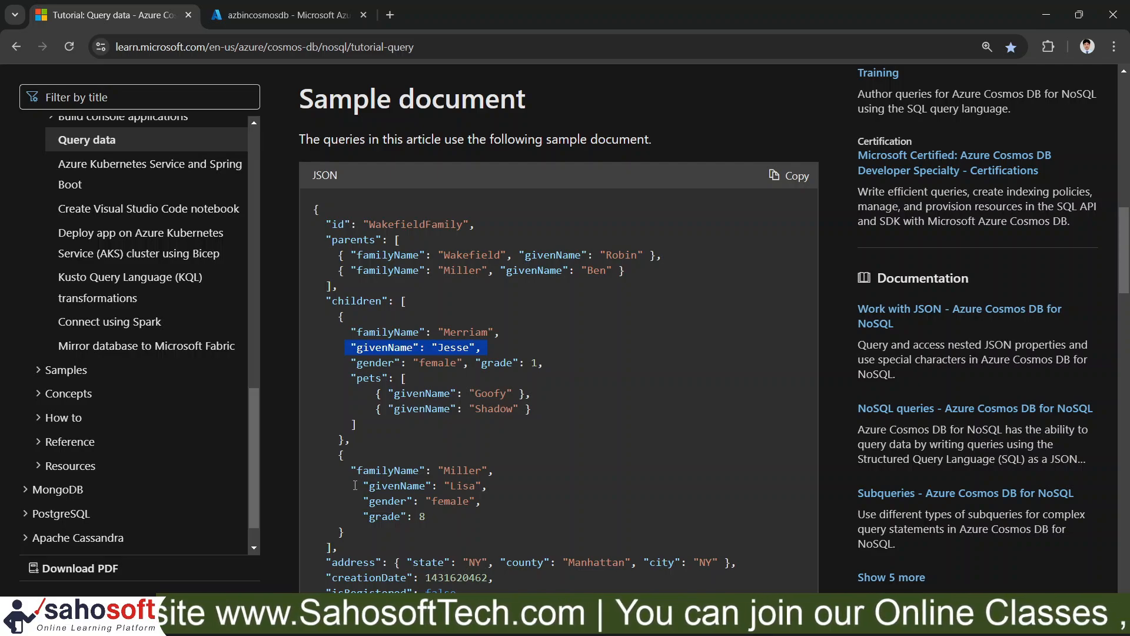
{"action": "left_click_drag", "start_coordinate": [355, 485], "coordinate": [480, 484]}
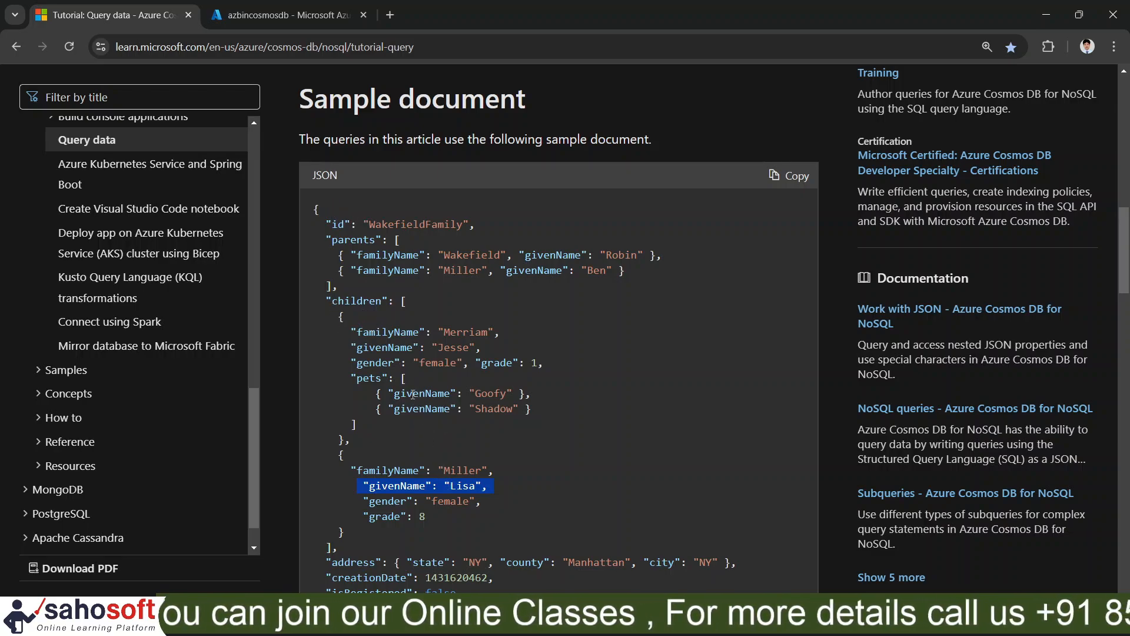
{"action": "left_click", "coordinate": [268, 15]}
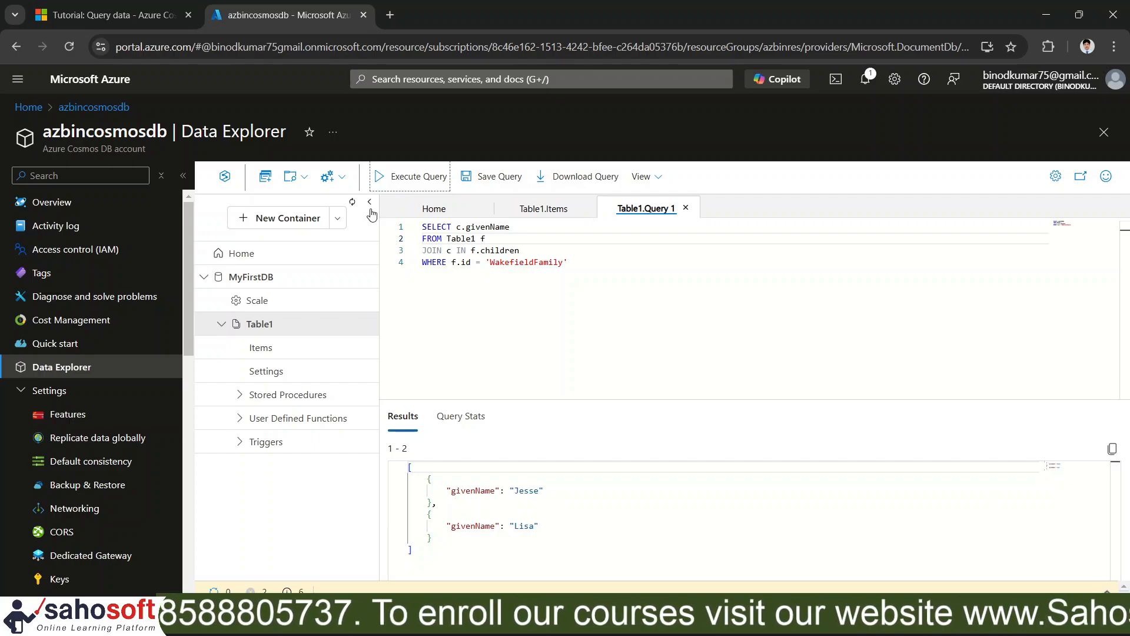
Check the tutorial's published results for the cross-product query and return to the portal's query results.
{"action": "left_click", "coordinate": [82, 14]}
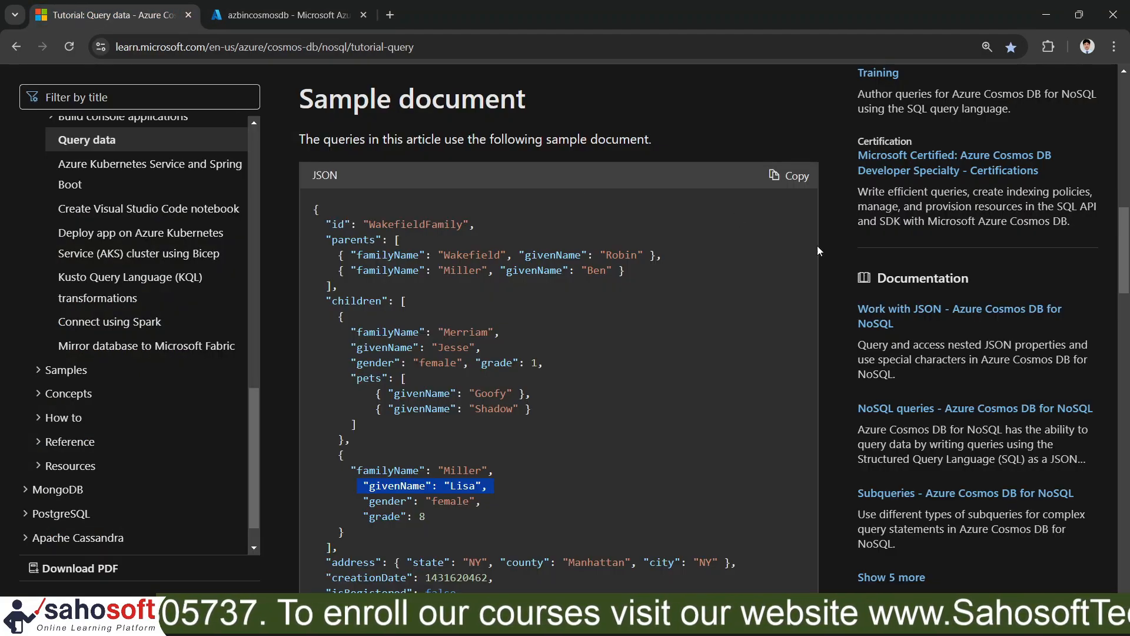
{"action": "left_click_drag", "start_coordinate": [1123, 266], "coordinate": [1127, 505]}
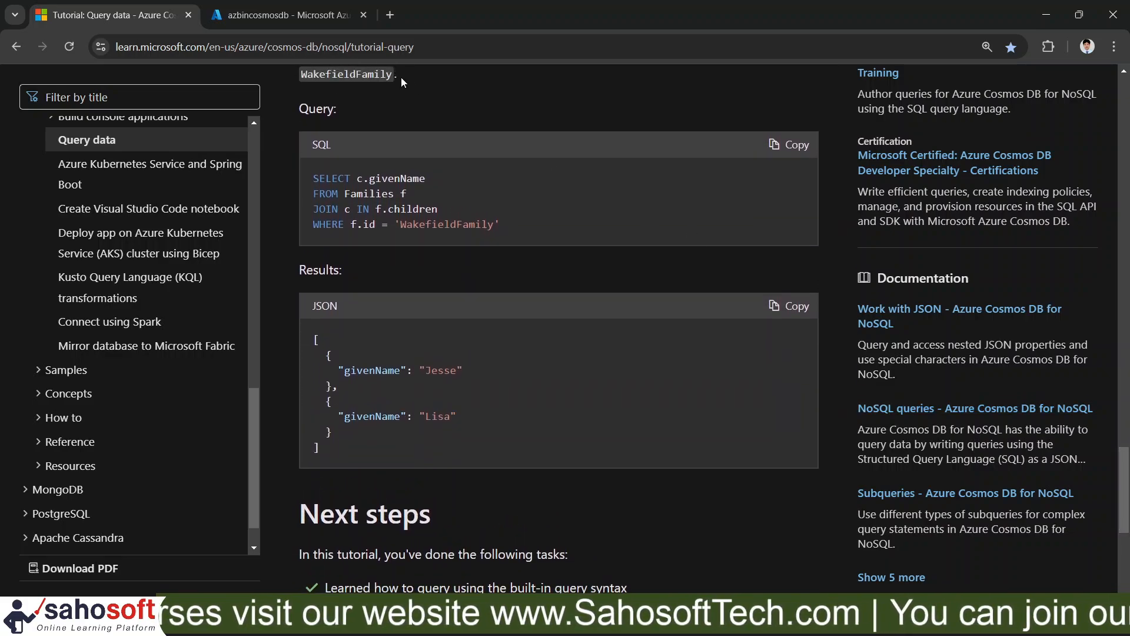
{"action": "left_click", "coordinate": [262, 8]}
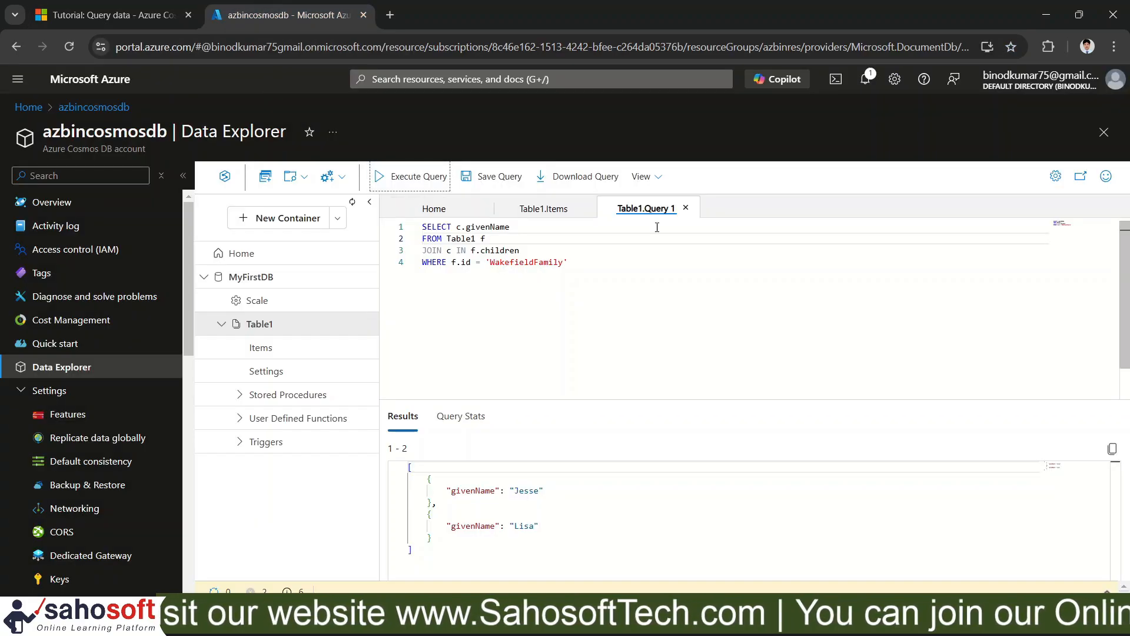